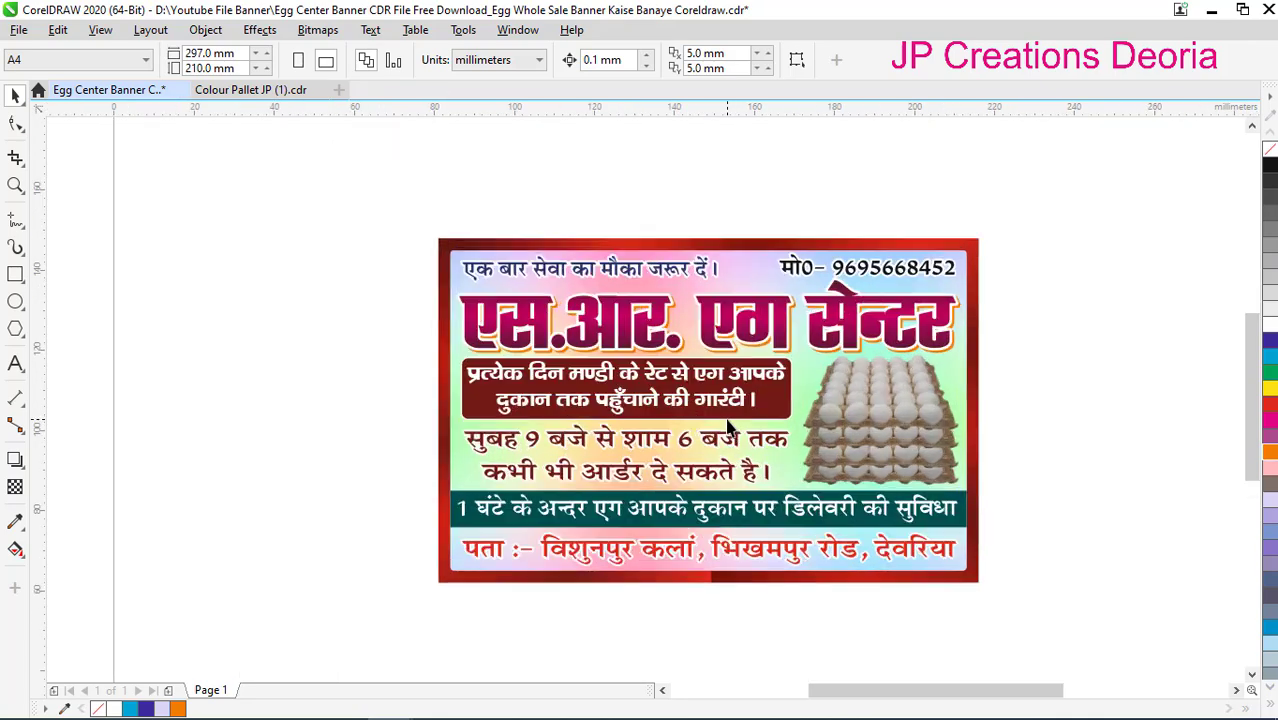
- Paste back the headline, phone line, blue info box, its white text and the maroon text block
{"action": "scroll", "coordinate": [727, 427], "scroll_direction": "up", "scroll_amount": 1}
{"action": "scroll", "coordinate": [727, 427], "scroll_direction": "up", "scroll_amount": 1}
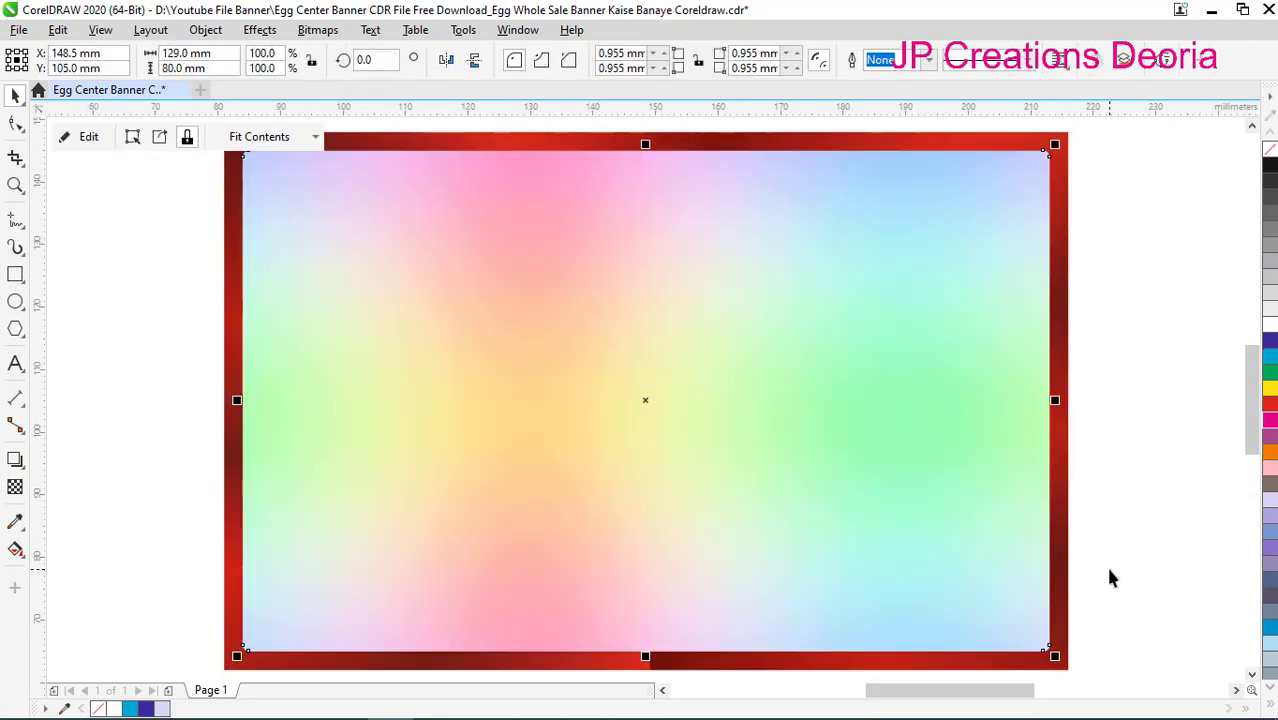
{"action": "key", "text": "ctrl+v"}
{"action": "key", "text": "ctrl+v"}
{"action": "key", "text": "ctrl+v"}
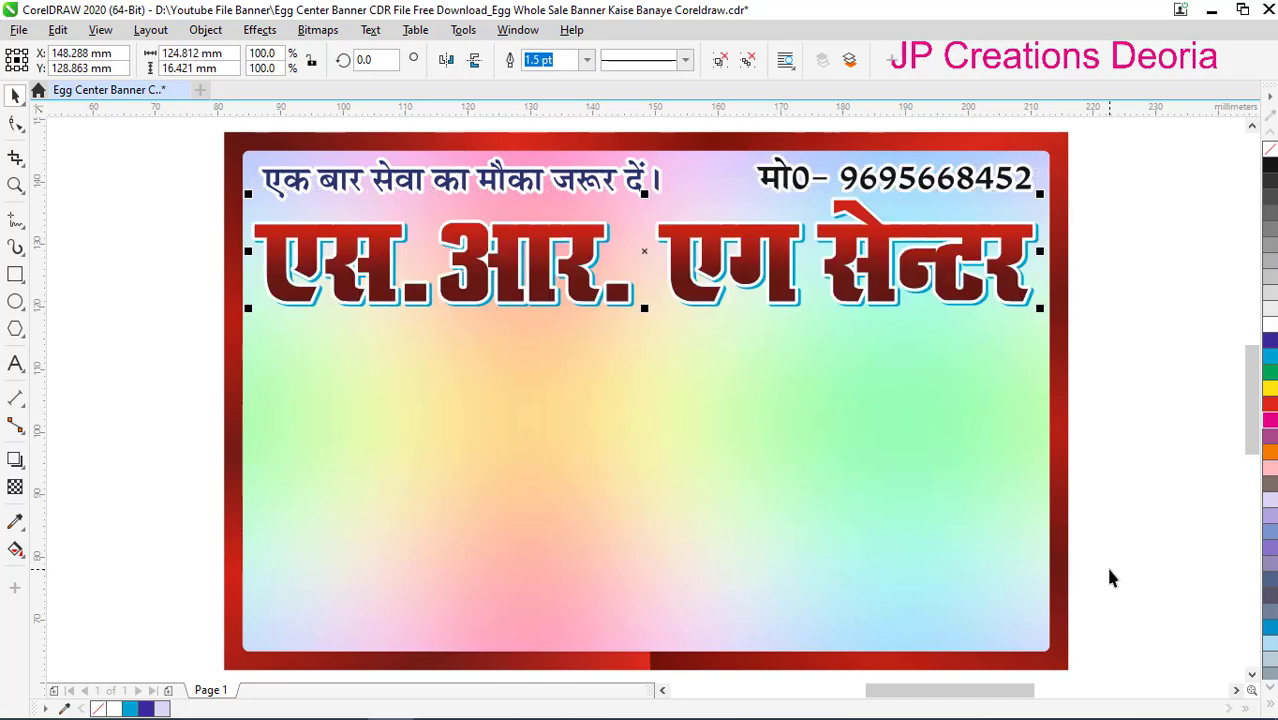
{"action": "key", "text": "ctrl+v"}
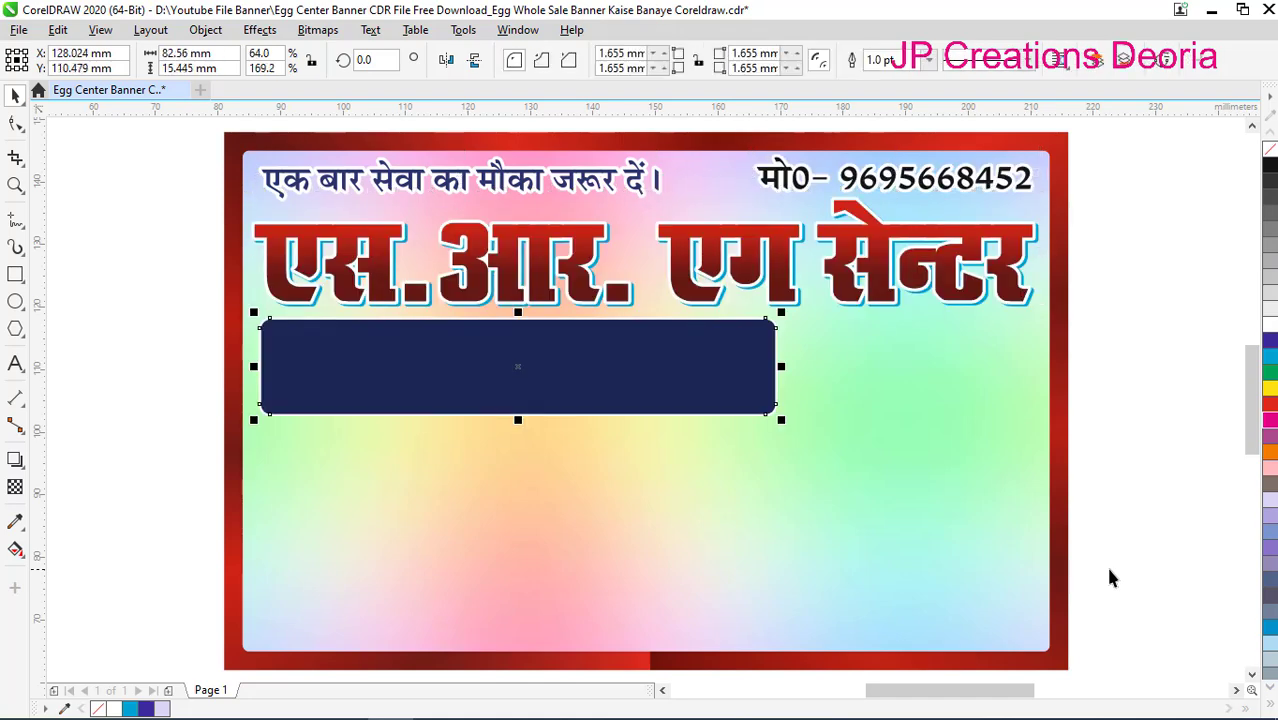
{"action": "key", "text": "ctrl+v"}
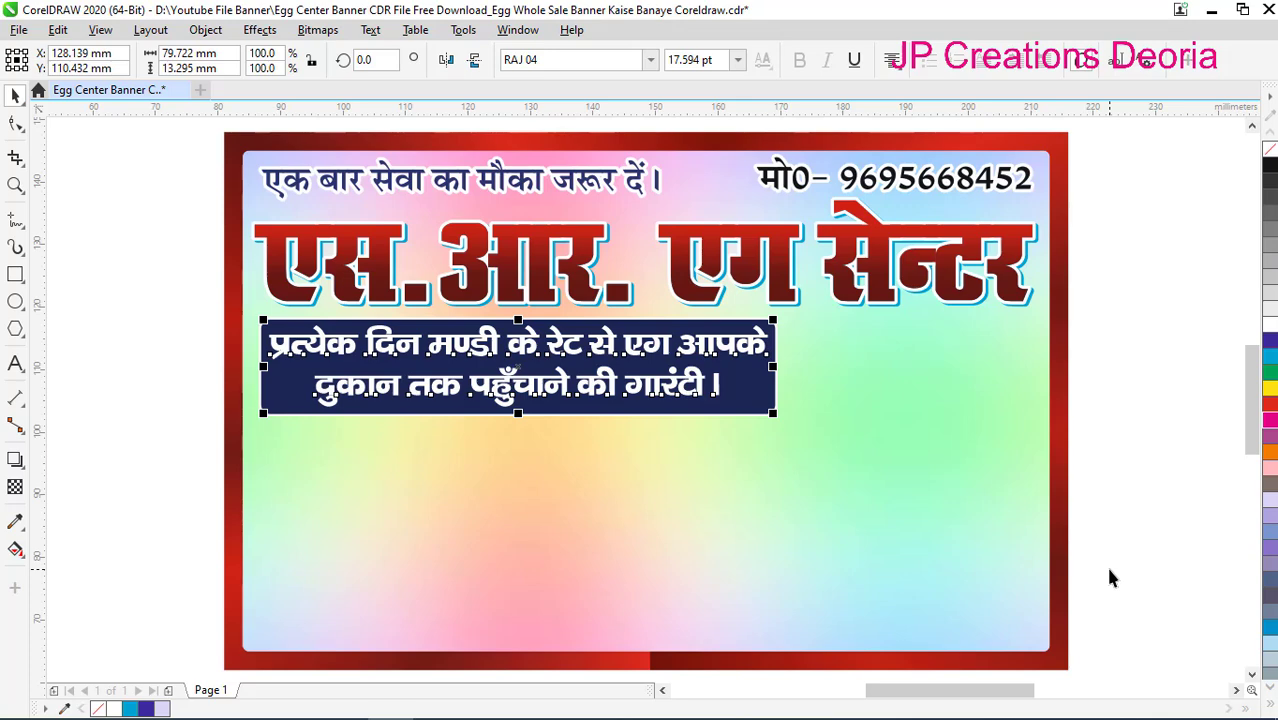
{"action": "key", "text": "Escape"}
{"action": "key", "text": "ctrl+v"}
{"action": "key", "text": "ctrl+v"}
{"action": "key", "text": "ctrl+v"}
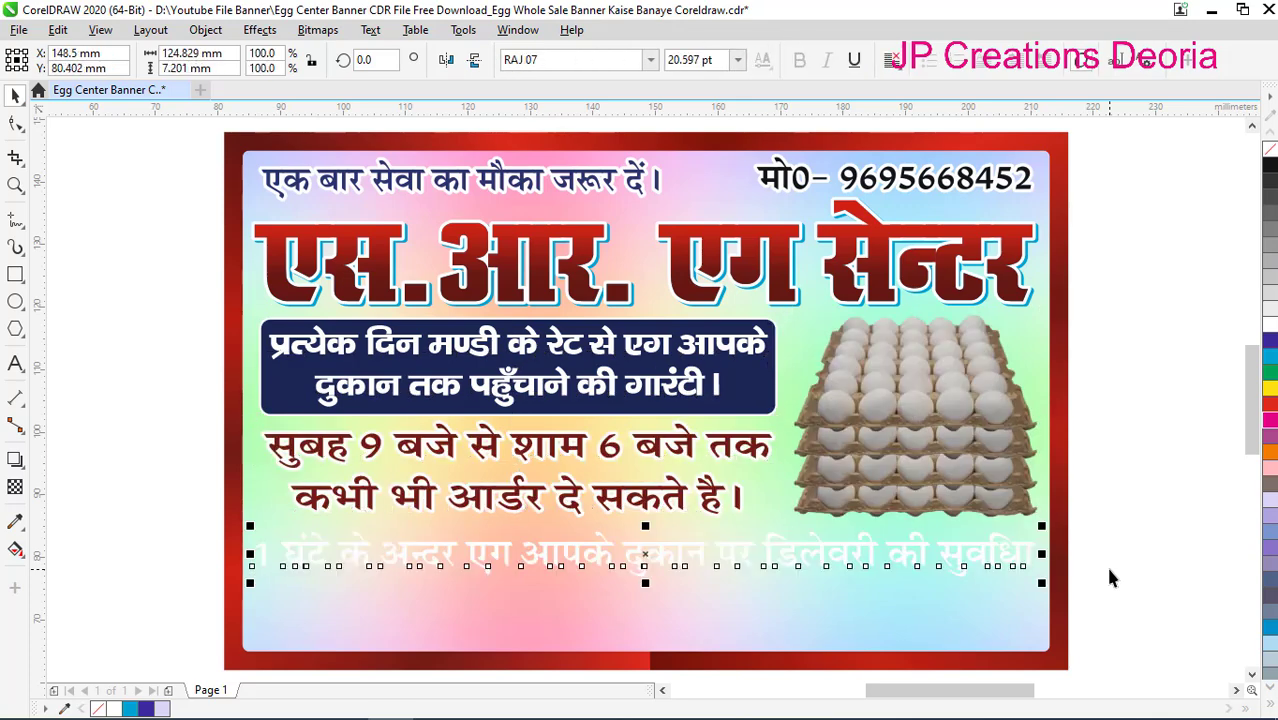
{"action": "key", "text": "ctrl+v"}
{"action": "key", "text": "ctrl+v"}
{"action": "key", "text": "Escape"}
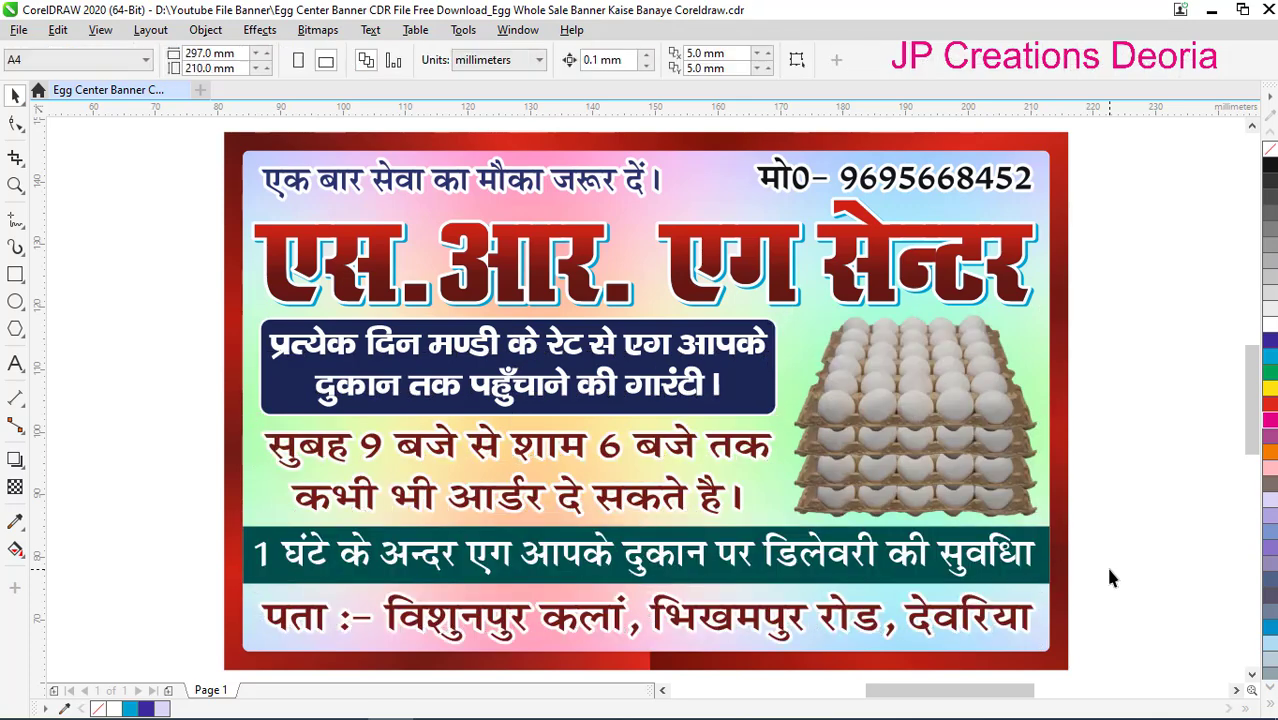
- Inspect the two-line text block and the banner's background frame while zooming around the layout
{"action": "scroll", "coordinate": [490, 250], "scroll_direction": "up", "scroll_amount": 2}
{"action": "scroll", "coordinate": [573, 325], "scroll_direction": "down", "scroll_amount": 2}
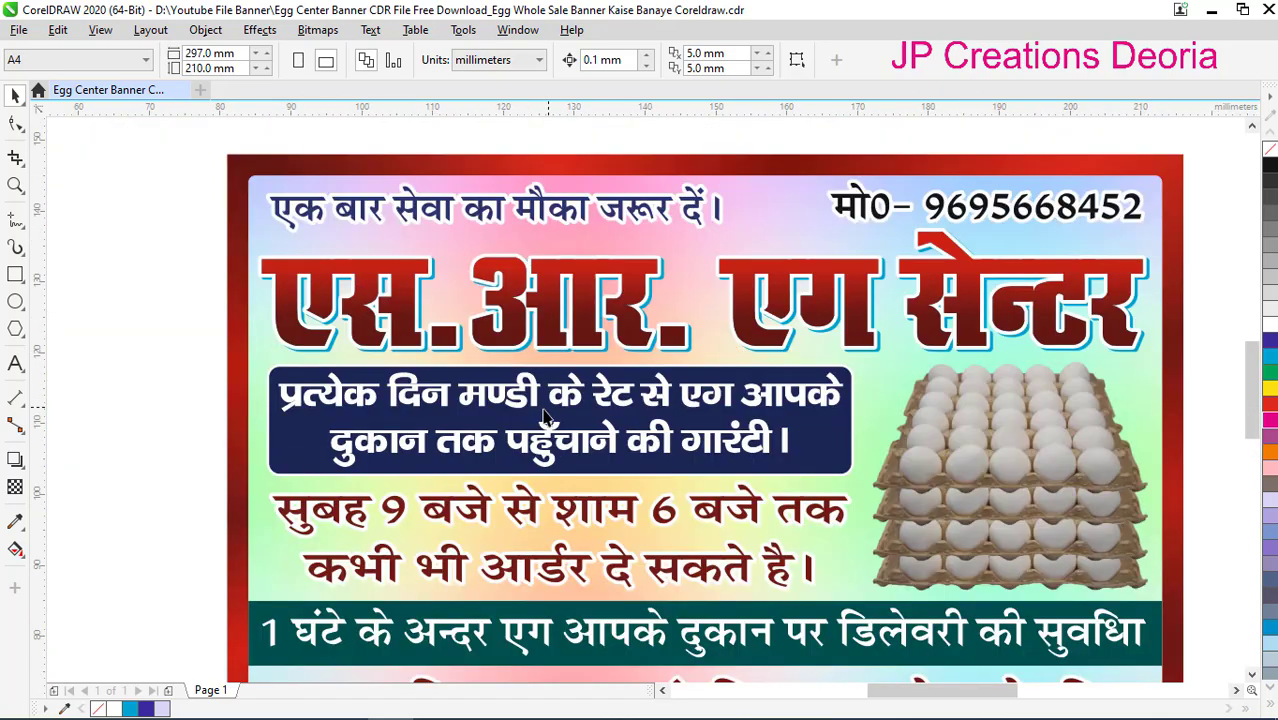
{"action": "scroll", "coordinate": [505, 398], "scroll_direction": "up", "scroll_amount": 2}
{"action": "left_click", "coordinate": [505, 398]}
{"action": "scroll", "coordinate": [505, 393], "scroll_direction": "down", "scroll_amount": 1}
{"action": "scroll", "coordinate": [475, 412], "scroll_direction": "up", "scroll_amount": 1}
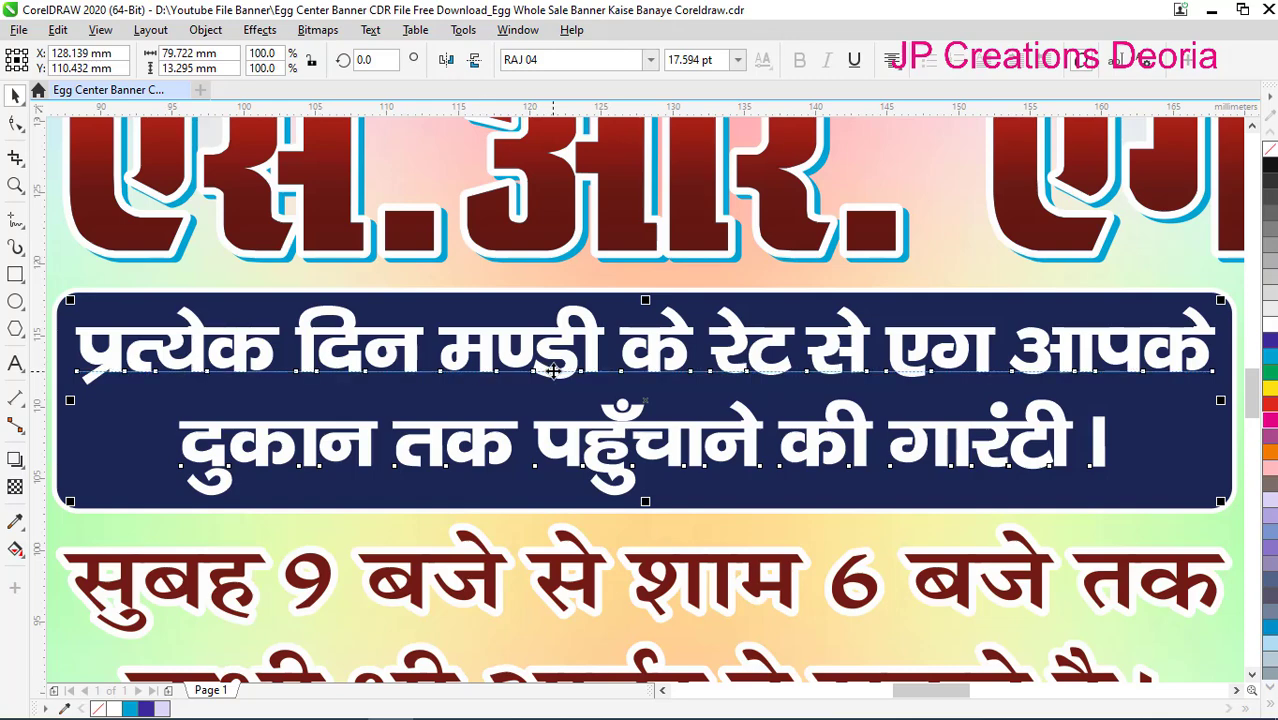
{"action": "left_click", "coordinate": [548, 540]}
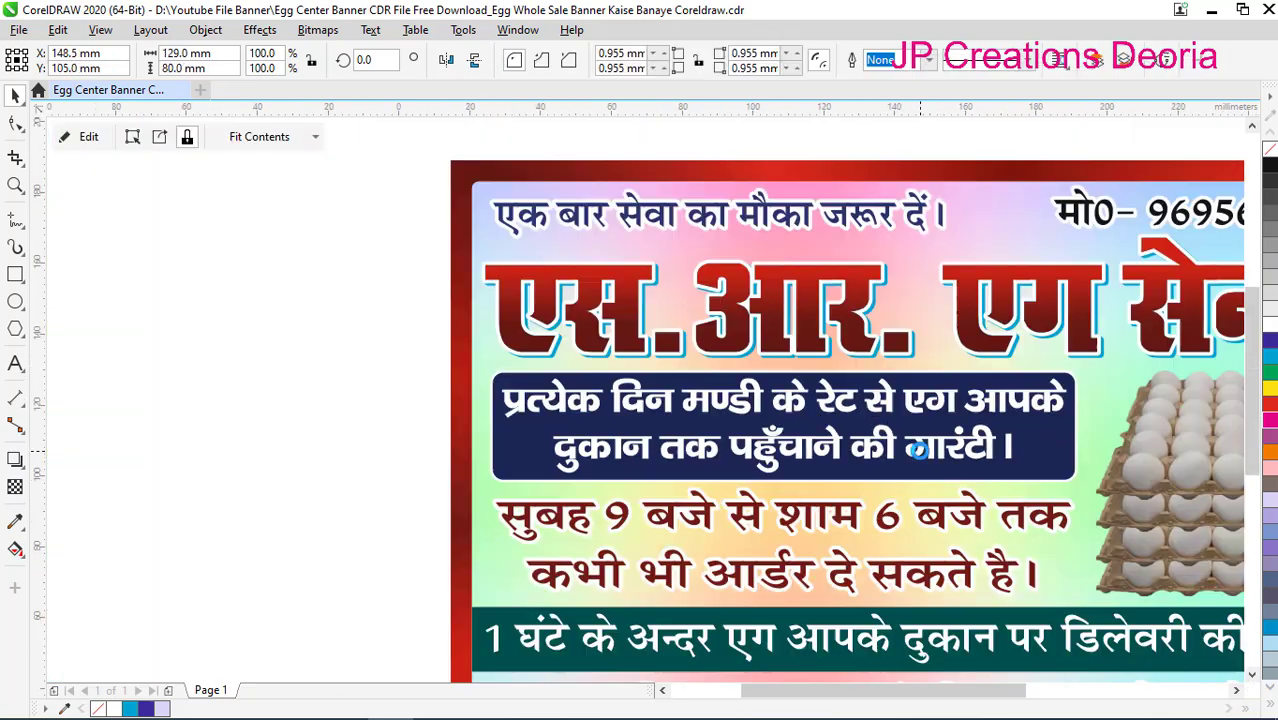
{"action": "scroll", "coordinate": [922, 458], "scroll_direction": "down", "scroll_amount": 2}
{"action": "scroll", "coordinate": [920, 460], "scroll_direction": "down", "scroll_amount": 1}
{"action": "scroll", "coordinate": [1115, 508], "scroll_direction": "up", "scroll_amount": 3}
{"action": "scroll", "coordinate": [1100, 495], "scroll_direction": "up", "scroll_amount": 2}
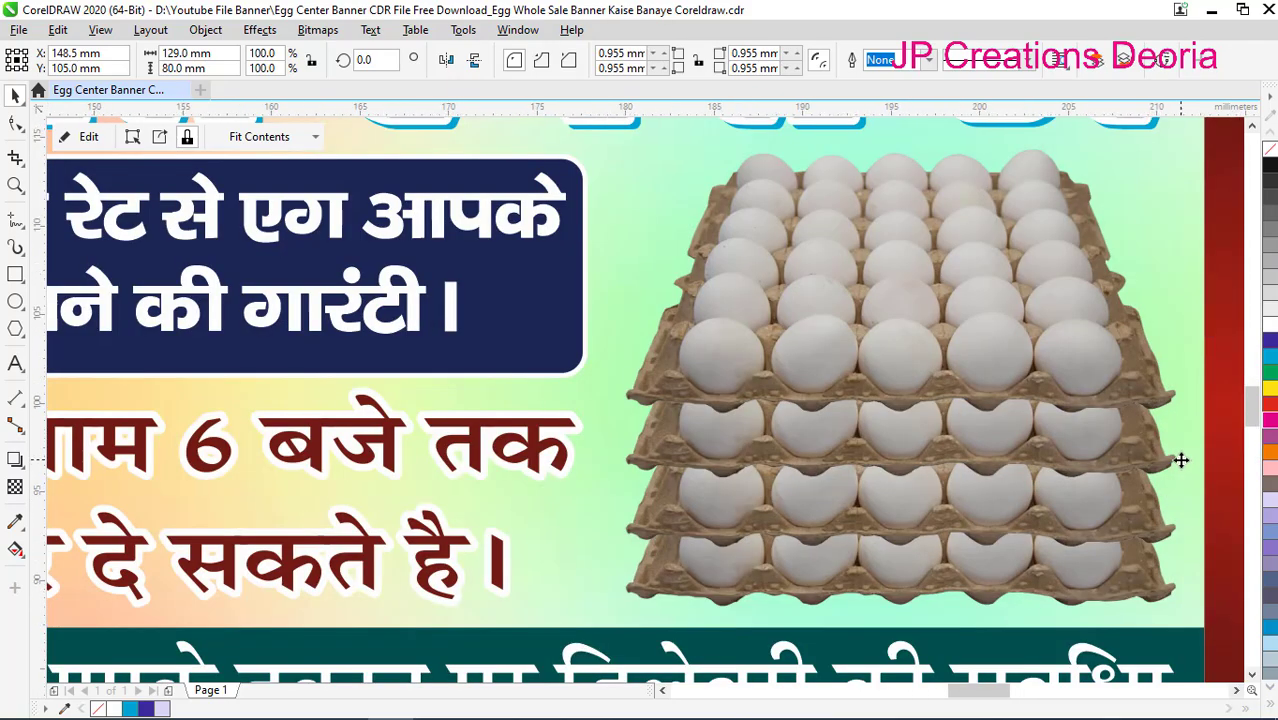
{"action": "scroll", "coordinate": [1035, 479], "scroll_direction": "down", "scroll_amount": 2}
{"action": "scroll", "coordinate": [1000, 440], "scroll_direction": "up", "scroll_amount": 1}
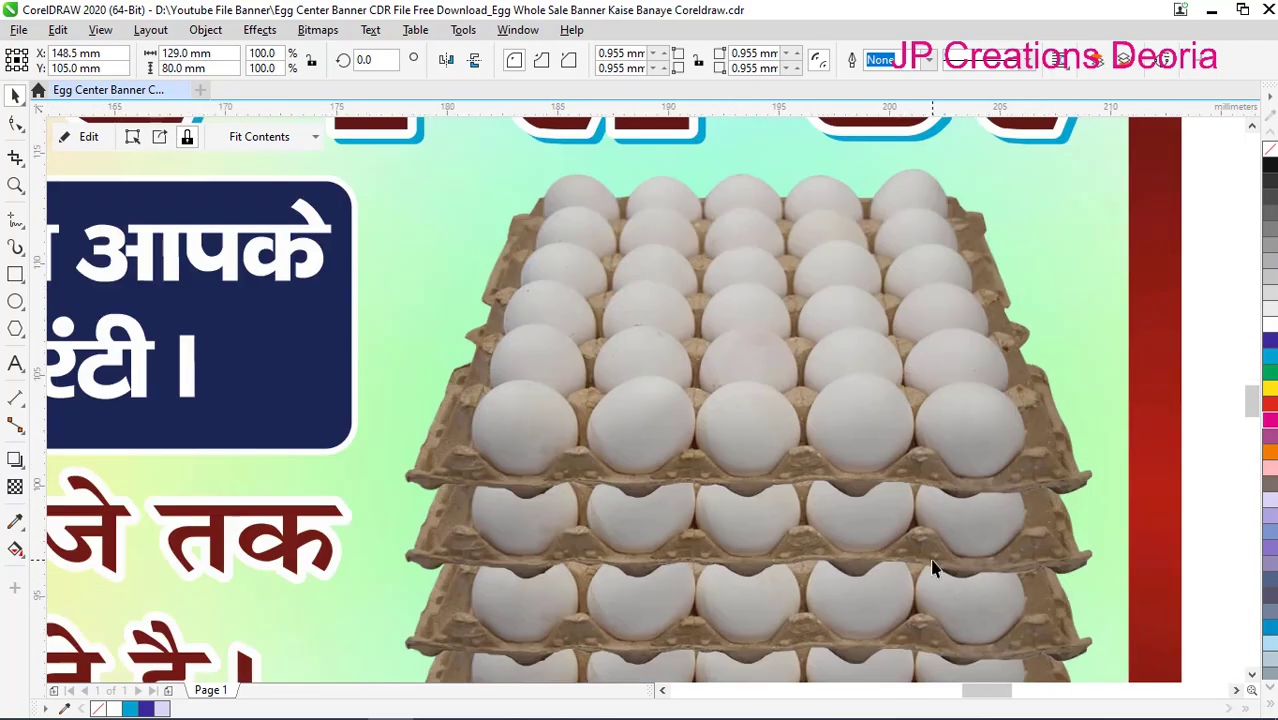
{"action": "scroll", "coordinate": [866, 337], "scroll_direction": "up", "scroll_amount": 1}
{"action": "scroll", "coordinate": [866, 337], "scroll_direction": "down", "scroll_amount": 3}
{"action": "scroll", "coordinate": [398, 411], "scroll_direction": "up", "scroll_amount": 2}
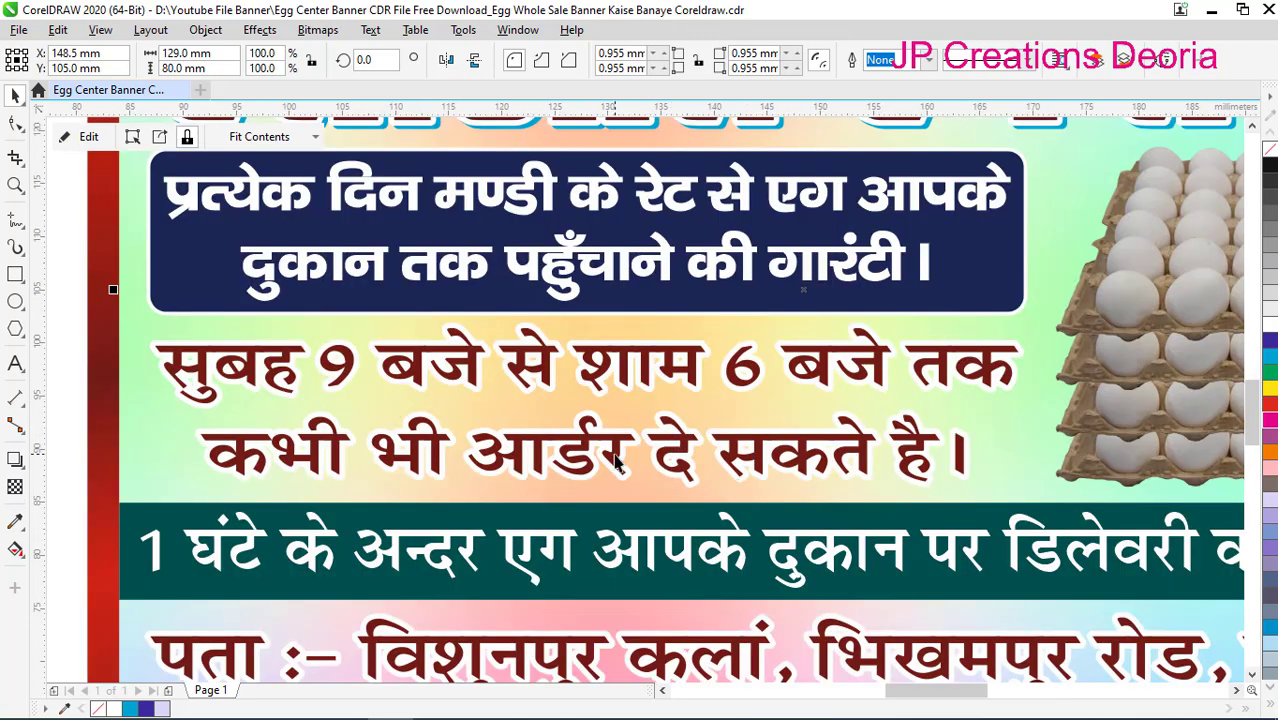
{"action": "scroll", "coordinate": [617, 462], "scroll_direction": "down", "scroll_amount": 2}
{"action": "scroll", "coordinate": [673, 537], "scroll_direction": "up", "scroll_amount": 2}
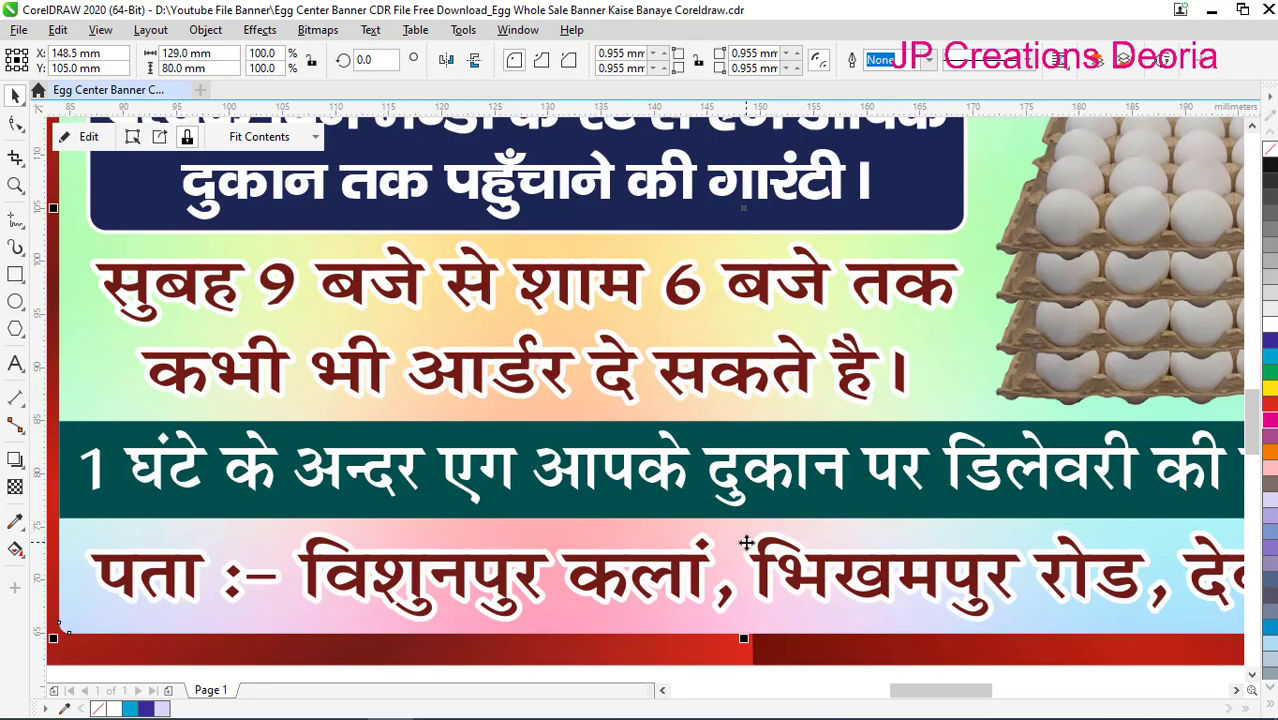
{"action": "scroll", "coordinate": [746, 543], "scroll_direction": "down", "scroll_amount": 2}
{"action": "scroll", "coordinate": [915, 528], "scroll_direction": "up", "scroll_amount": 2}
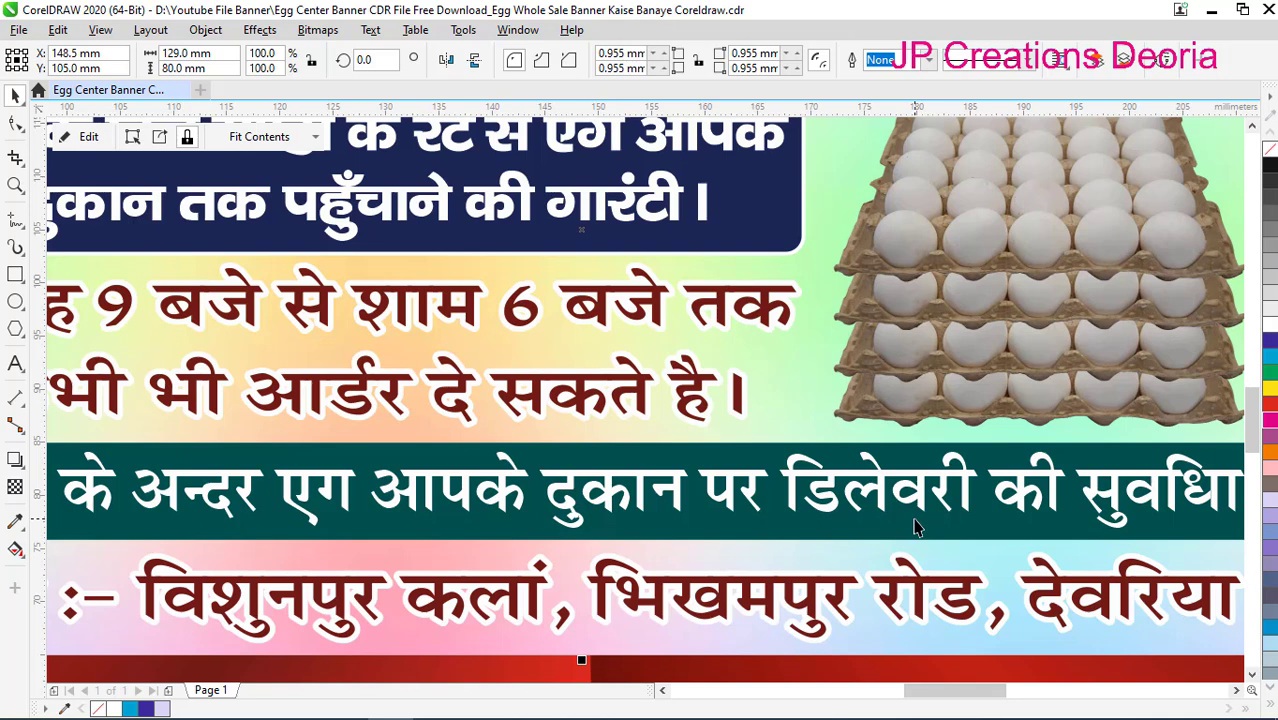
- Insert the missing ि vowel sign so the green-band word reads सुविधा
{"action": "double_click", "coordinate": [1160, 495]}
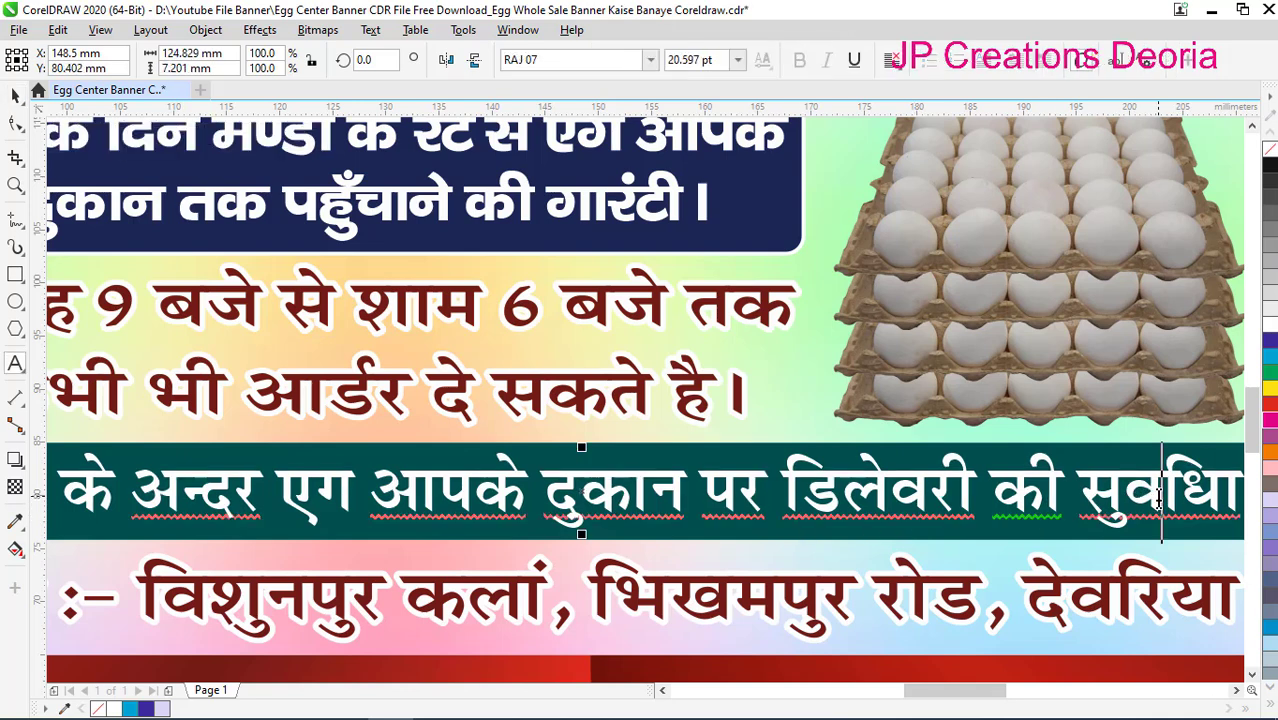
{"action": "type", "text": "ि"}
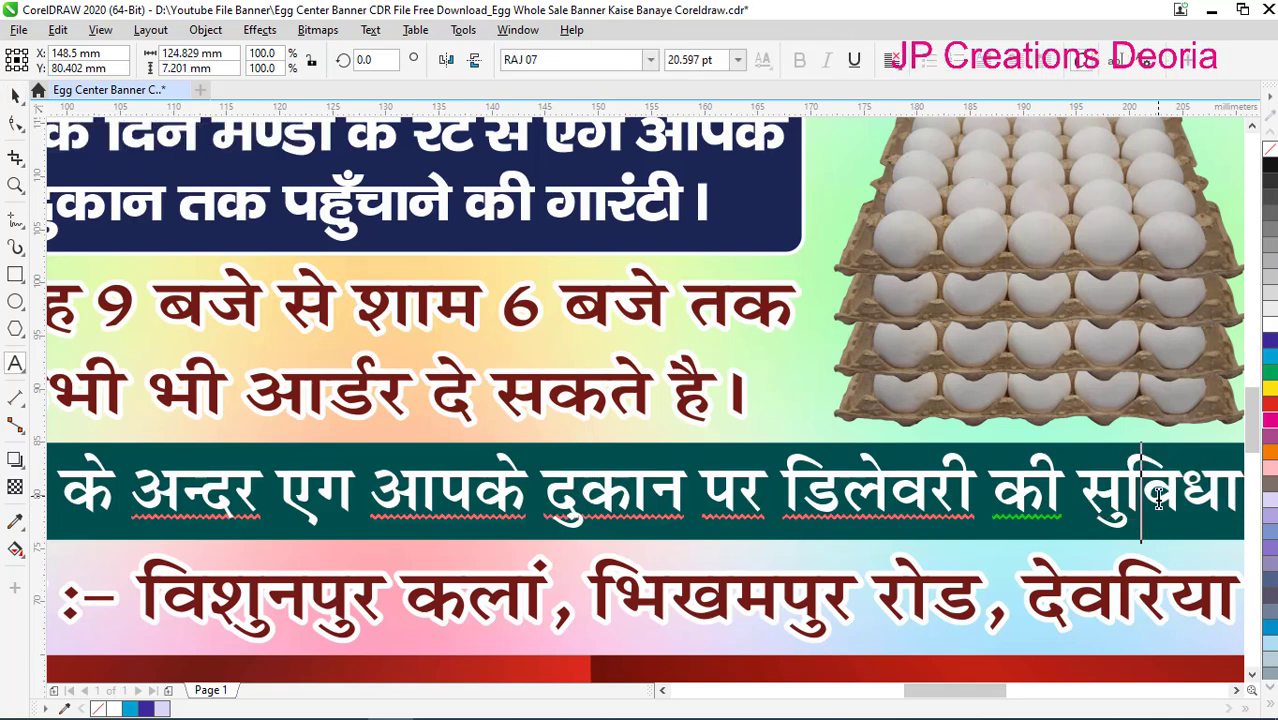
{"action": "key", "text": "ctrl+space"}
{"action": "scroll", "coordinate": [1008, 632], "scroll_direction": "down", "scroll_amount": 2}
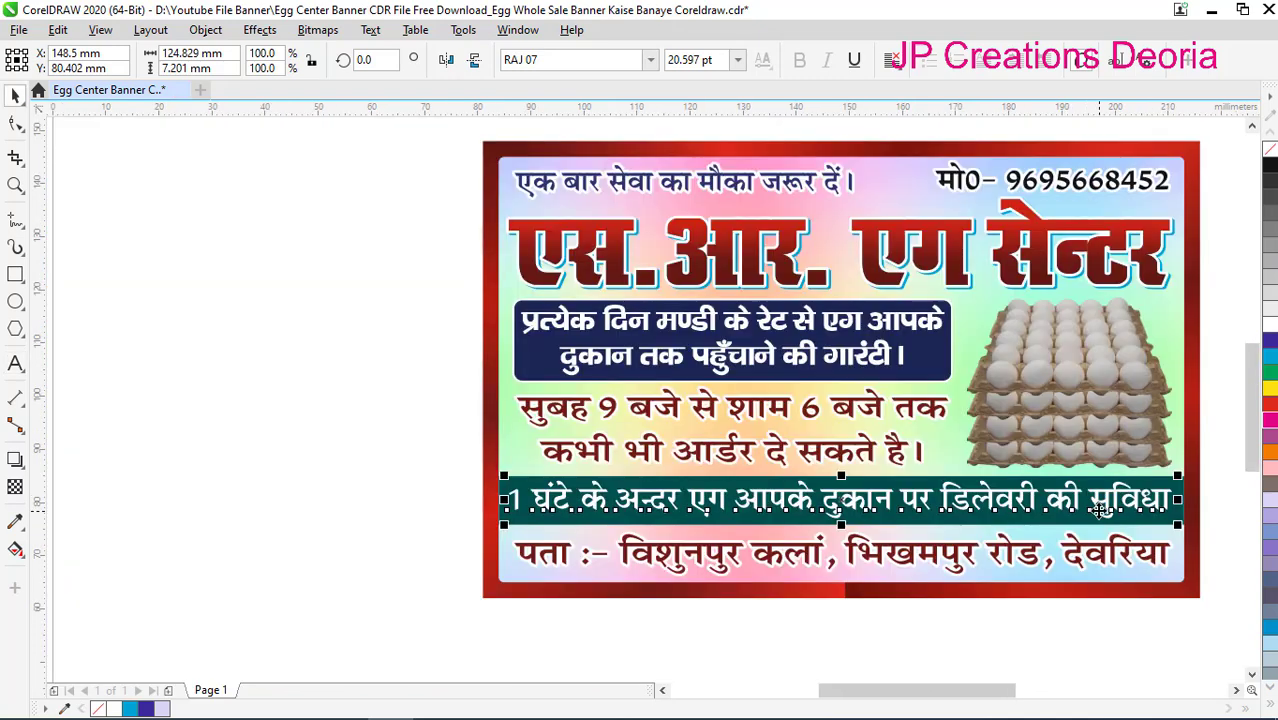
{"action": "left_click", "coordinate": [998, 638]}
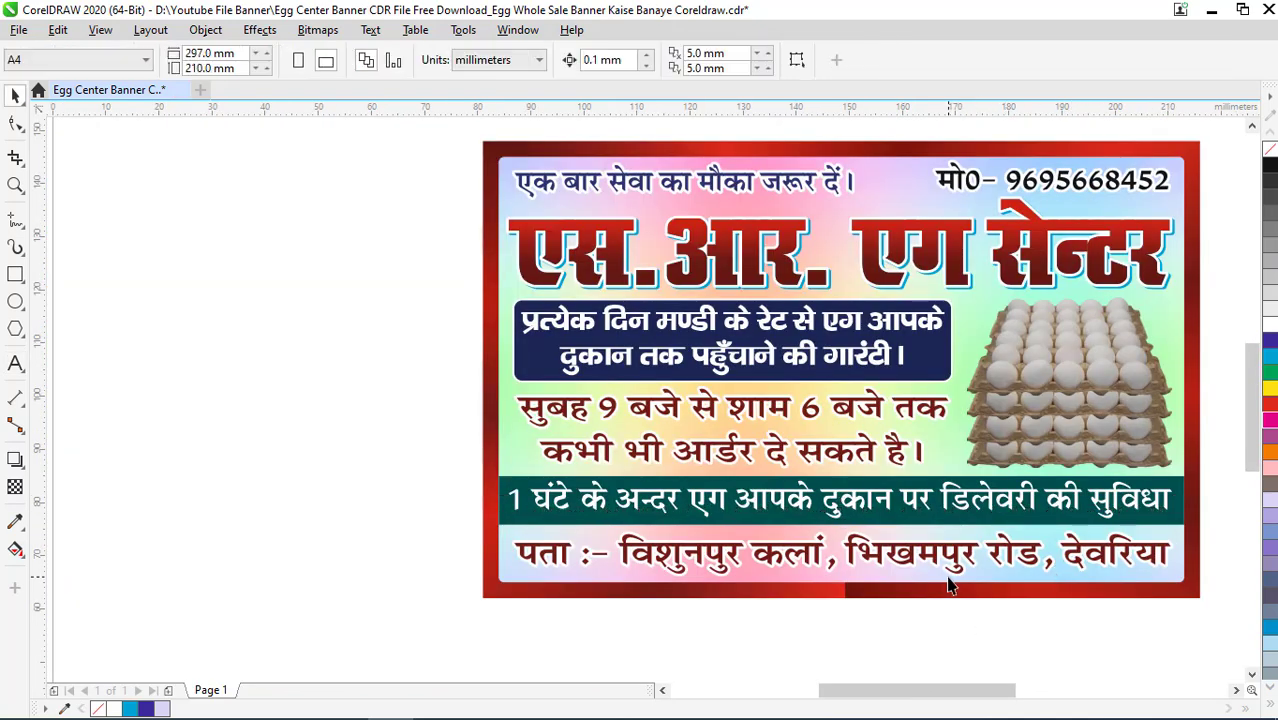
- Zoom around the layout and select the whole 135.0 × 86.0 mm banner
{"action": "scroll", "coordinate": [840, 557], "scroll_direction": "down", "scroll_amount": 1}
{"action": "scroll", "coordinate": [845, 557], "scroll_direction": "up", "scroll_amount": 1}
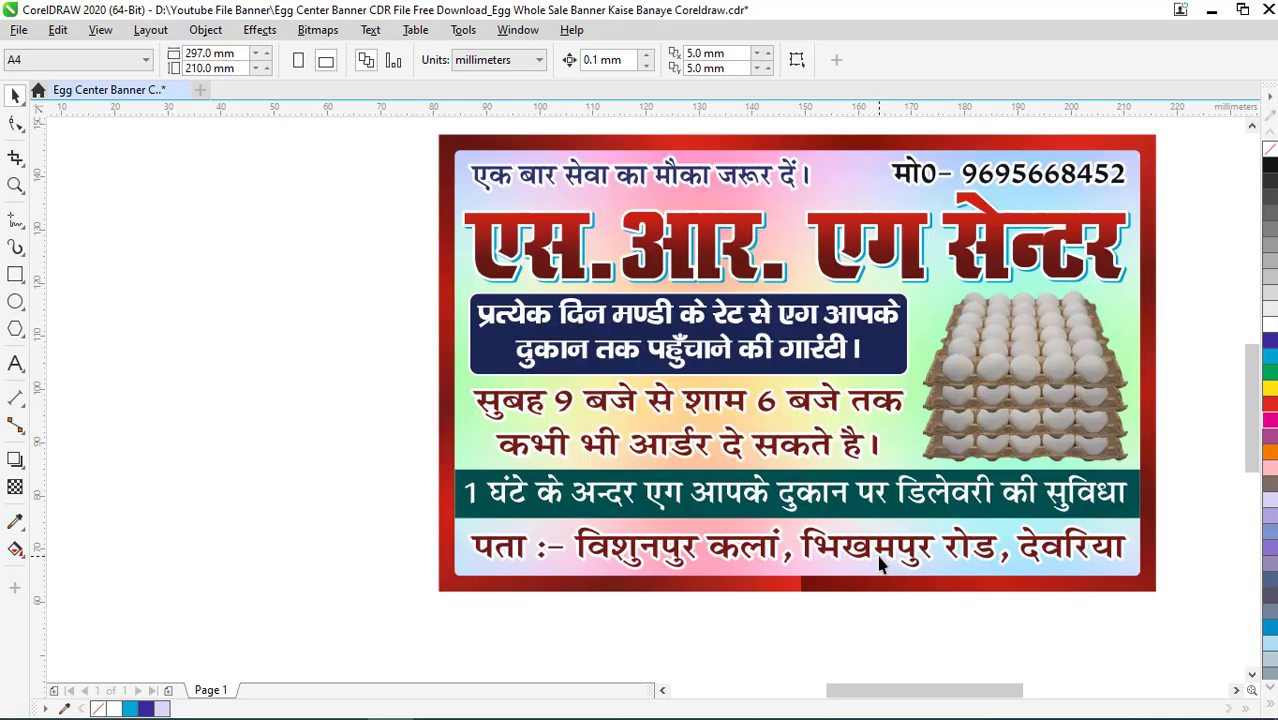
{"action": "scroll", "coordinate": [860, 555], "scroll_direction": "up", "scroll_amount": 1}
{"action": "scroll", "coordinate": [857, 558], "scroll_direction": "down", "scroll_amount": 1}
{"action": "scroll", "coordinate": [857, 556], "scroll_direction": "down", "scroll_amount": 1}
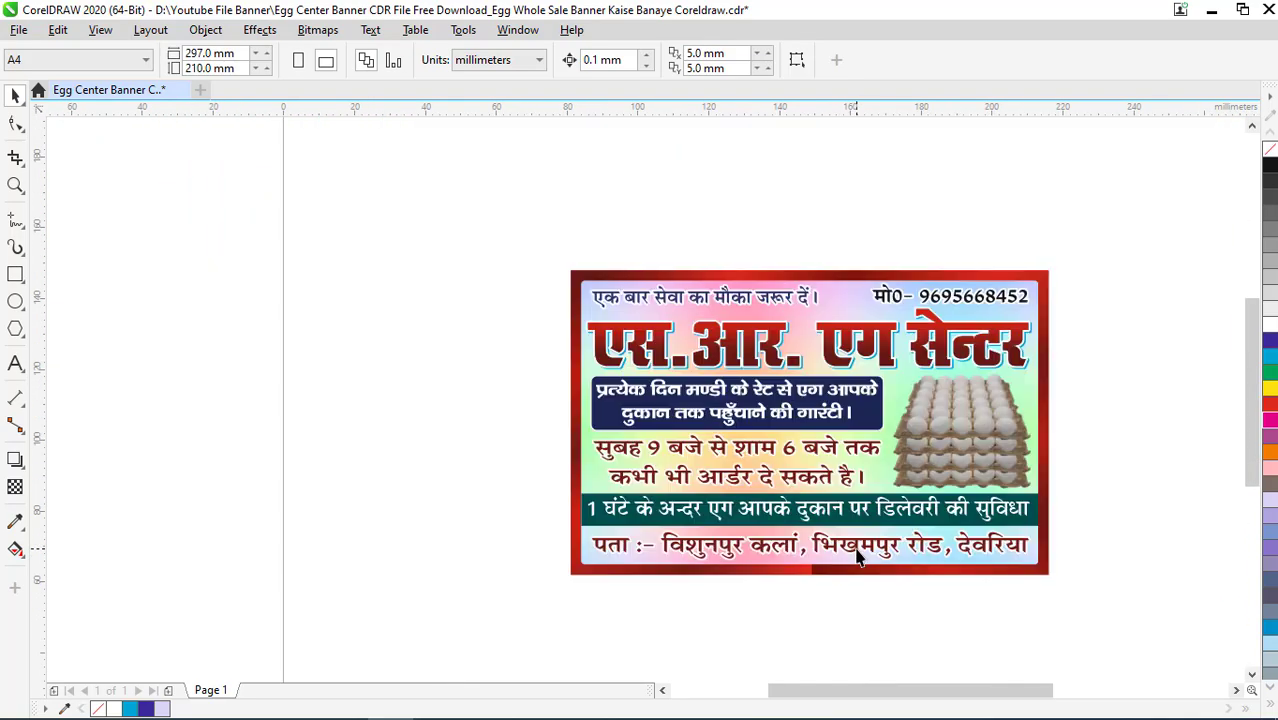
{"action": "scroll", "coordinate": [855, 550], "scroll_direction": "down", "scroll_amount": 1}
{"action": "scroll", "coordinate": [885, 515], "scroll_direction": "up", "scroll_amount": 1}
{"action": "scroll", "coordinate": [890, 510], "scroll_direction": "up", "scroll_amount": 1}
{"action": "scroll", "coordinate": [860, 500], "scroll_direction": "up", "scroll_amount": 1}
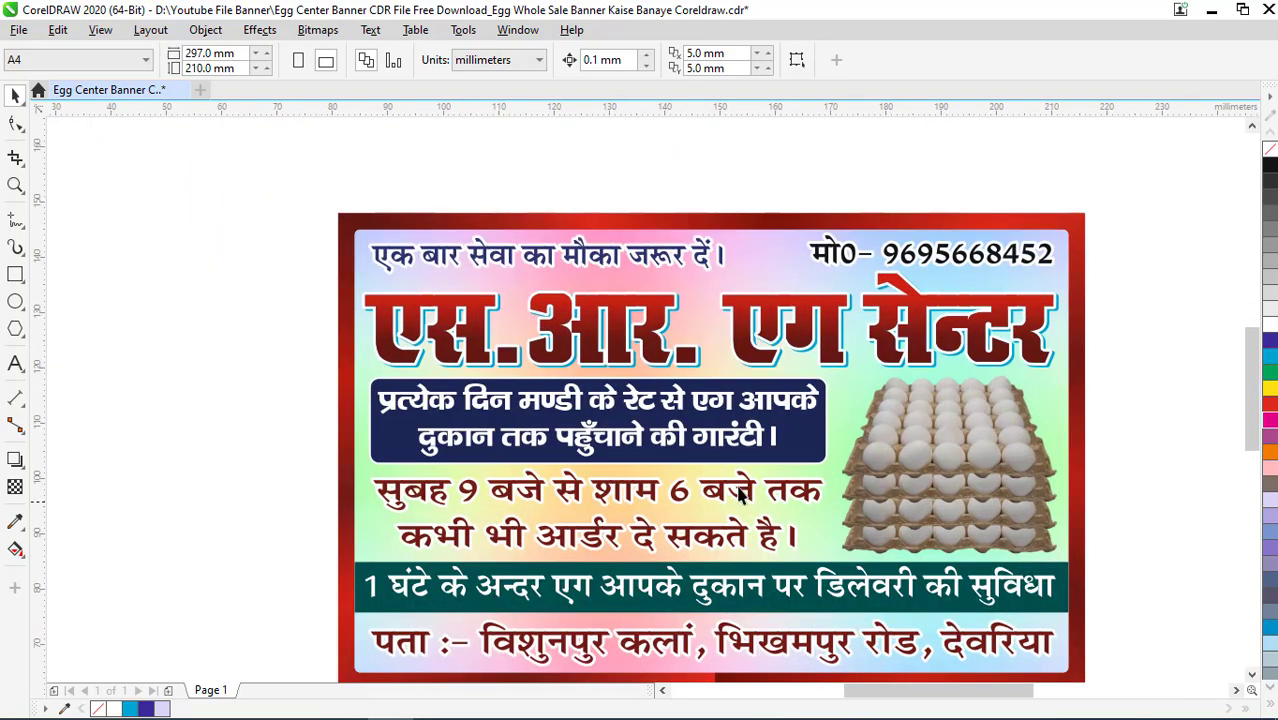
{"action": "scroll", "coordinate": [700, 470], "scroll_direction": "down", "scroll_amount": 2}
{"action": "left_click", "coordinate": [830, 577]}
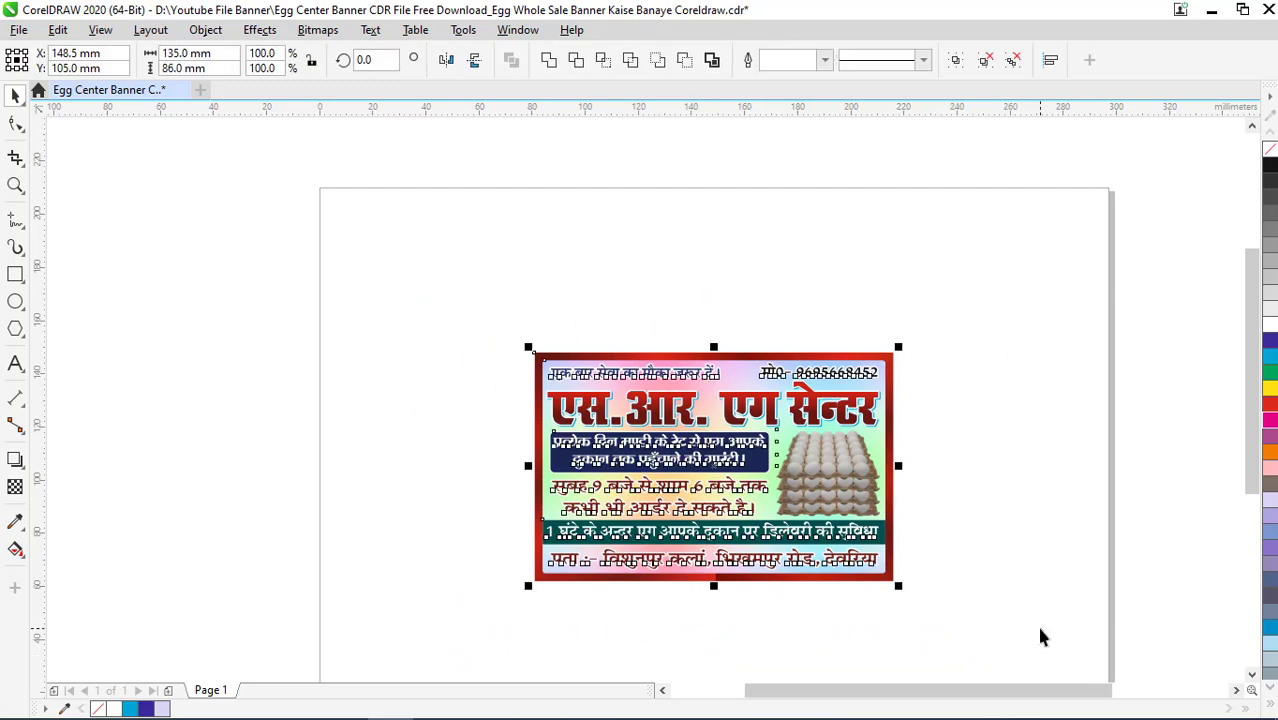
- Set the top line, phone number and headline in the Abbasi Bhaskarr font
{"action": "key", "text": "shift+F2"}
{"action": "left_click", "coordinate": [1080, 508]}
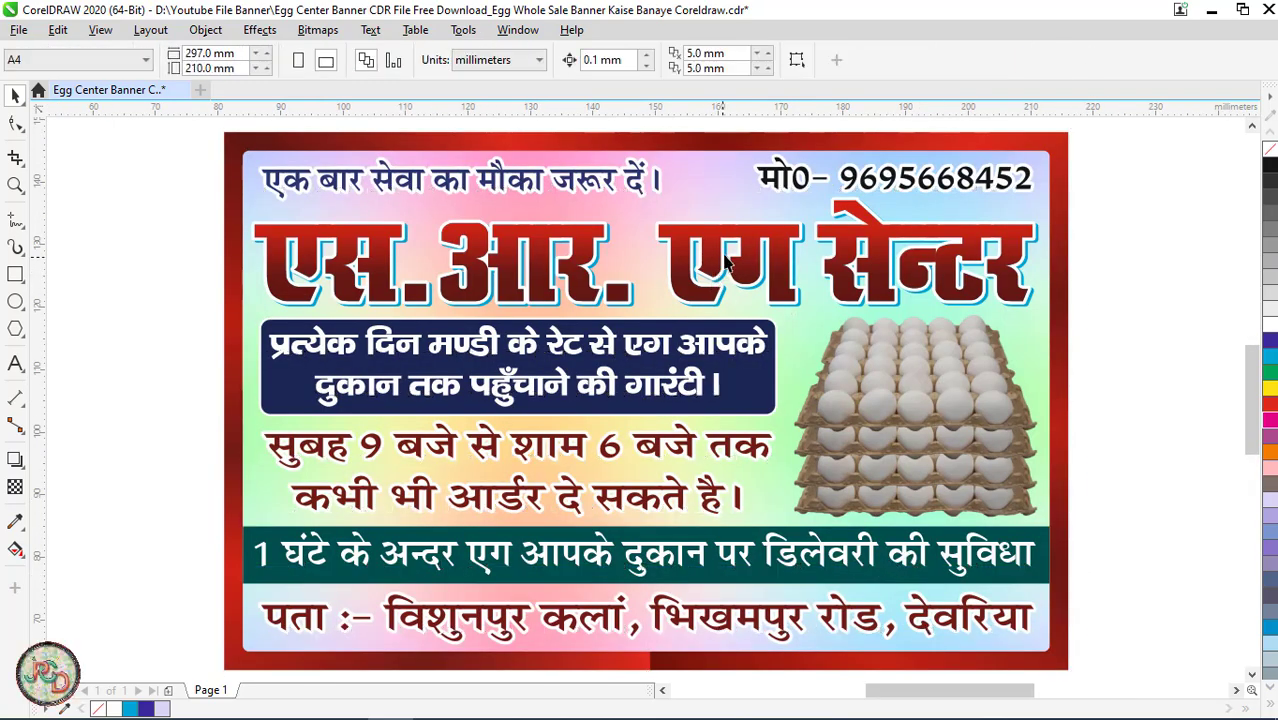
{"action": "left_click", "coordinate": [740, 258]}
{"action": "mouse_move", "coordinate": [172, 166]}
{"action": "left_mouse_down"}
{"action": "mouse_move", "coordinate": [1095, 310]}
{"action": "mouse_move", "coordinate": [1110, 333]}
{"action": "left_mouse_up"}
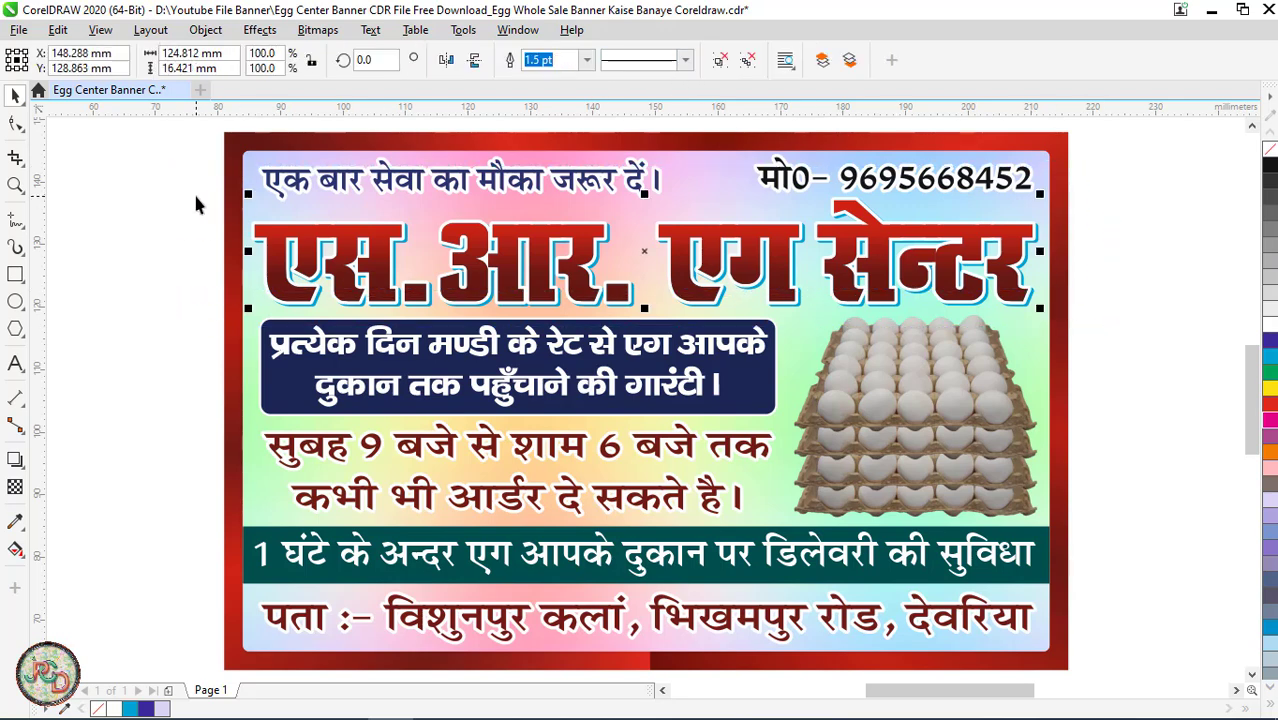
{"action": "left_click", "coordinate": [604, 55]}
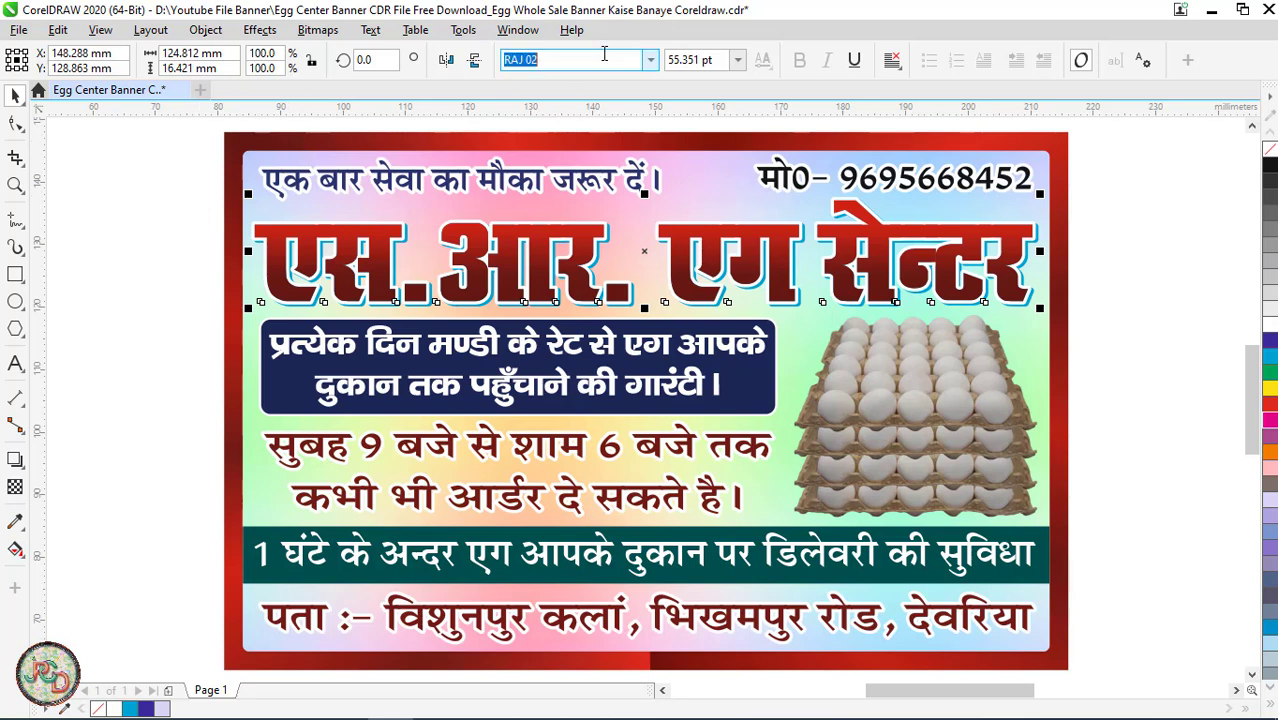
{"action": "type", "text": "ab"}
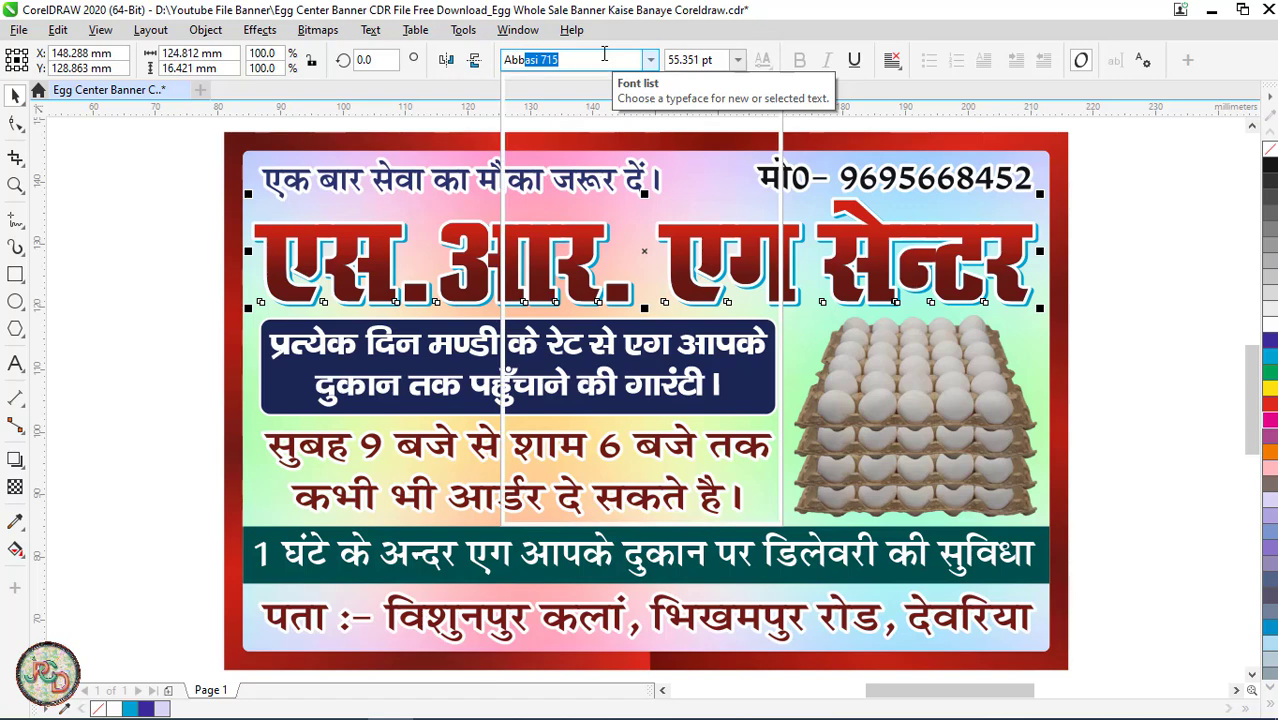
{"action": "scroll", "coordinate": [690, 371], "scroll_direction": "down", "scroll_amount": 3}
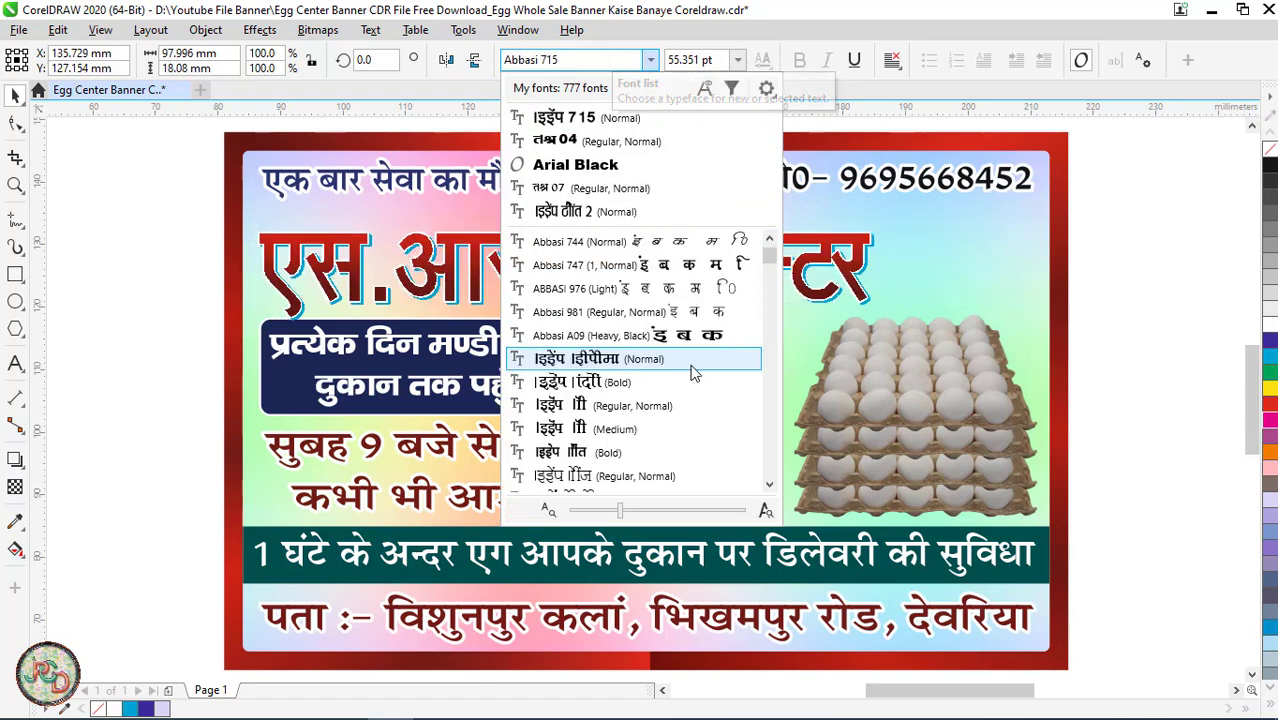
{"action": "scroll", "coordinate": [693, 370], "scroll_direction": "down", "scroll_amount": 2}
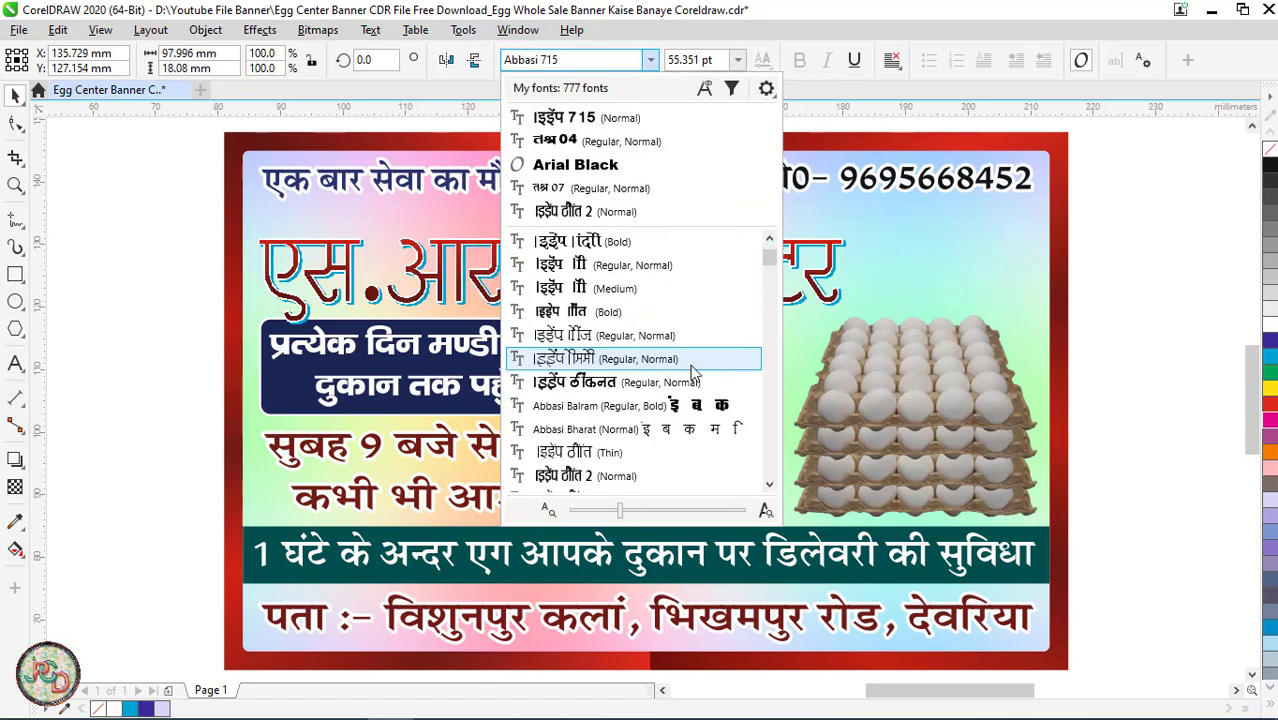
{"action": "scroll", "coordinate": [693, 366], "scroll_direction": "down", "scroll_amount": 1}
{"action": "scroll", "coordinate": [682, 408], "scroll_direction": "down", "scroll_amount": 1}
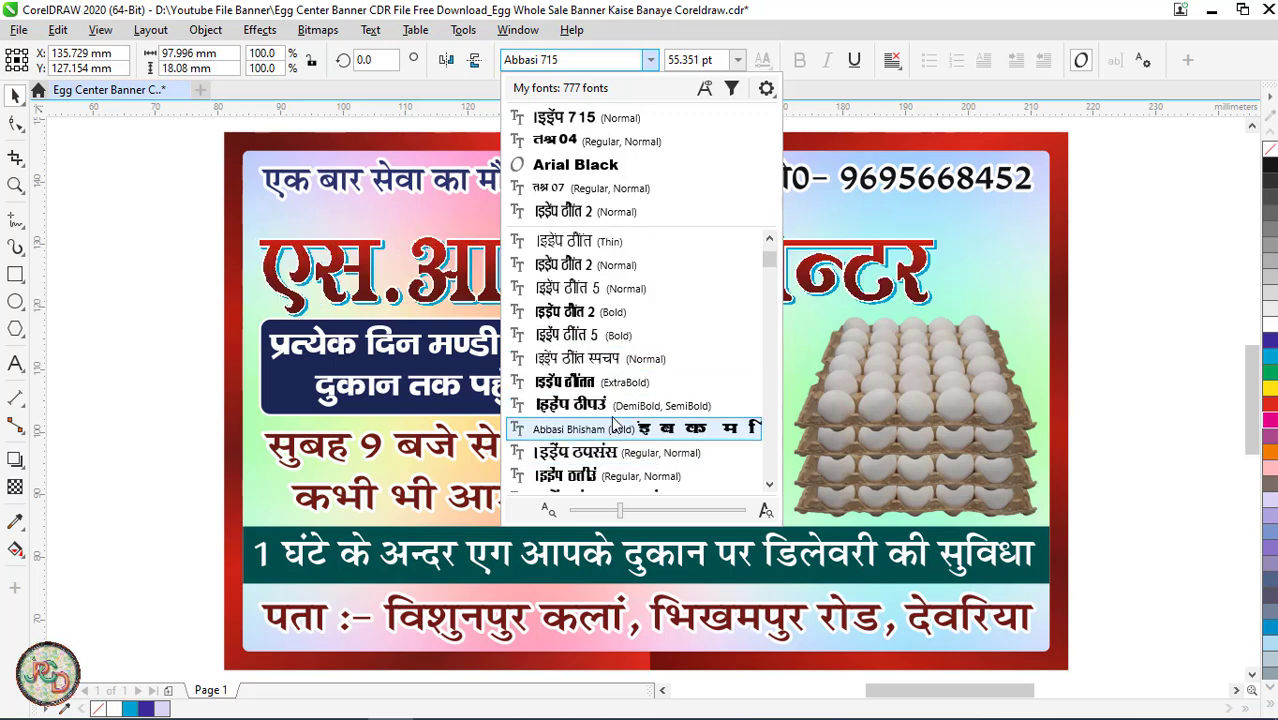
{"action": "left_click", "coordinate": [590, 382]}
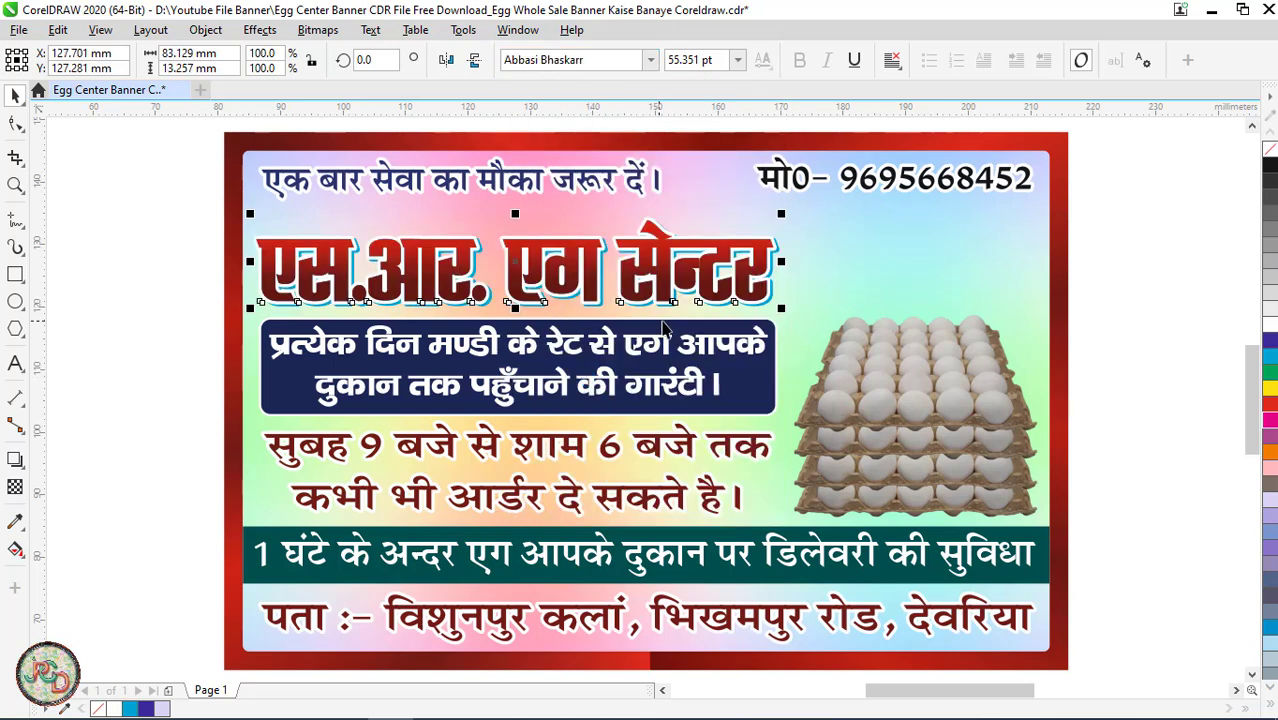
- Scale and stretch the headline to about 124.7 × 17.3 mm, nearly the banner's full width
{"action": "left_click_drag", "start_coordinate": [781, 213], "coordinate": [912, 177]}
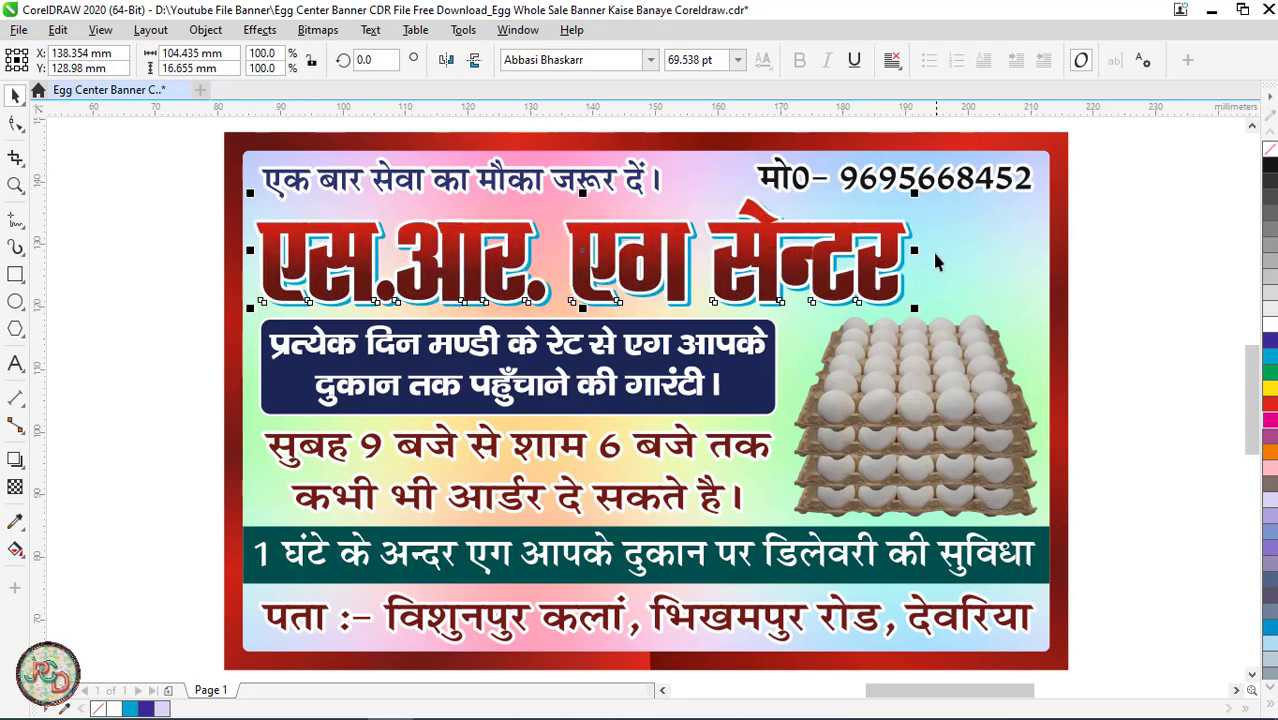
{"action": "left_click_drag", "start_coordinate": [914, 254], "coordinate": [1041, 256]}
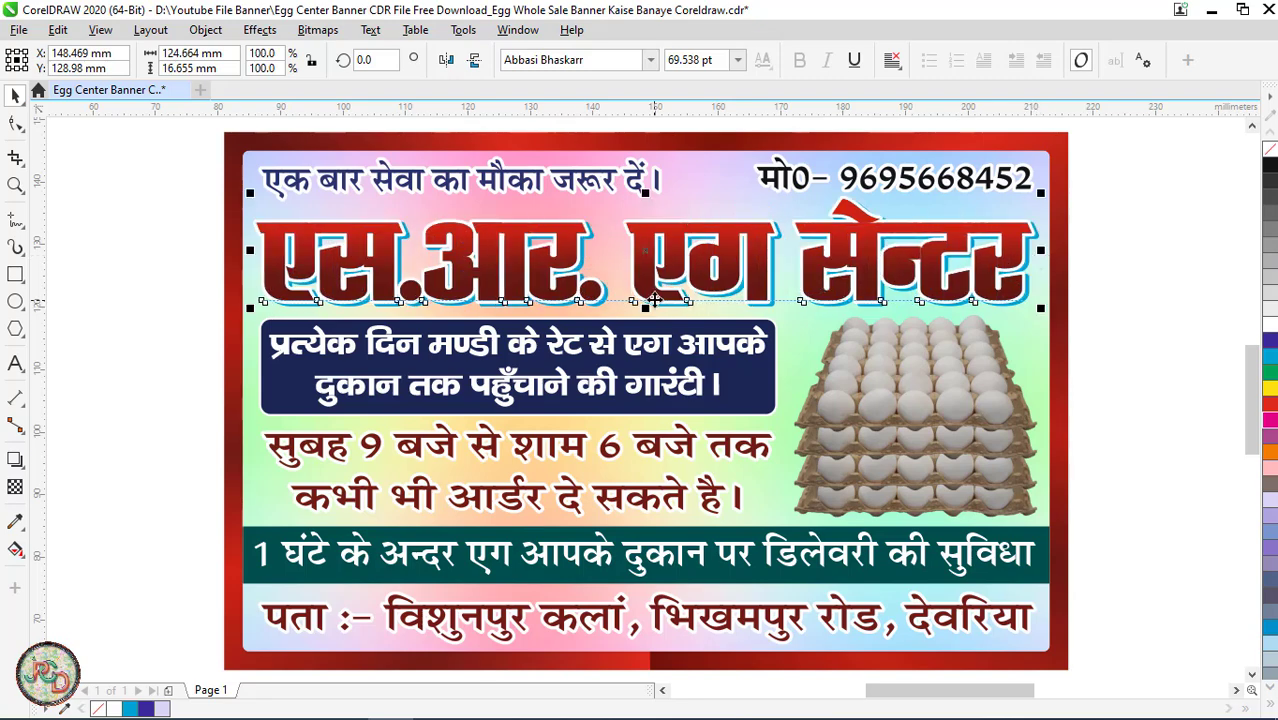
{"action": "scroll", "coordinate": [620, 312], "scroll_direction": "up", "scroll_amount": 3}
{"action": "left_click_drag", "start_coordinate": [634, 319], "coordinate": [640, 329]}
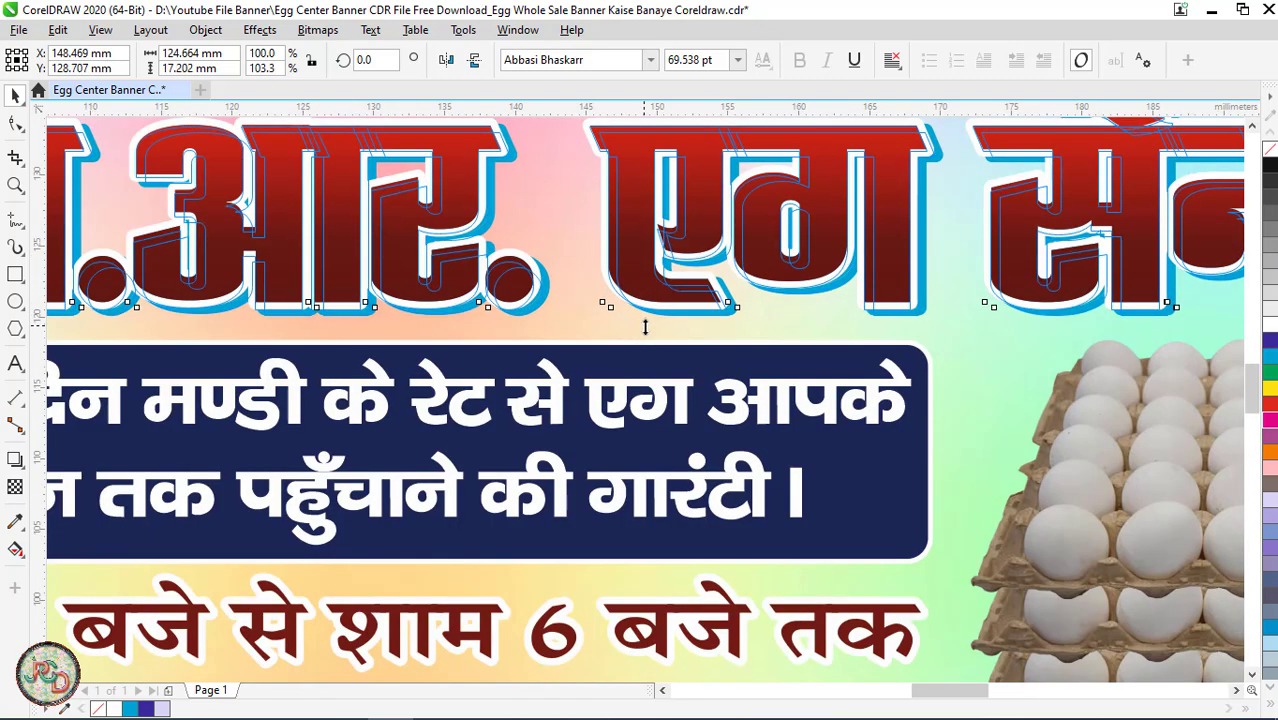
{"action": "scroll", "coordinate": [645, 337], "scroll_direction": "down", "scroll_amount": 3}
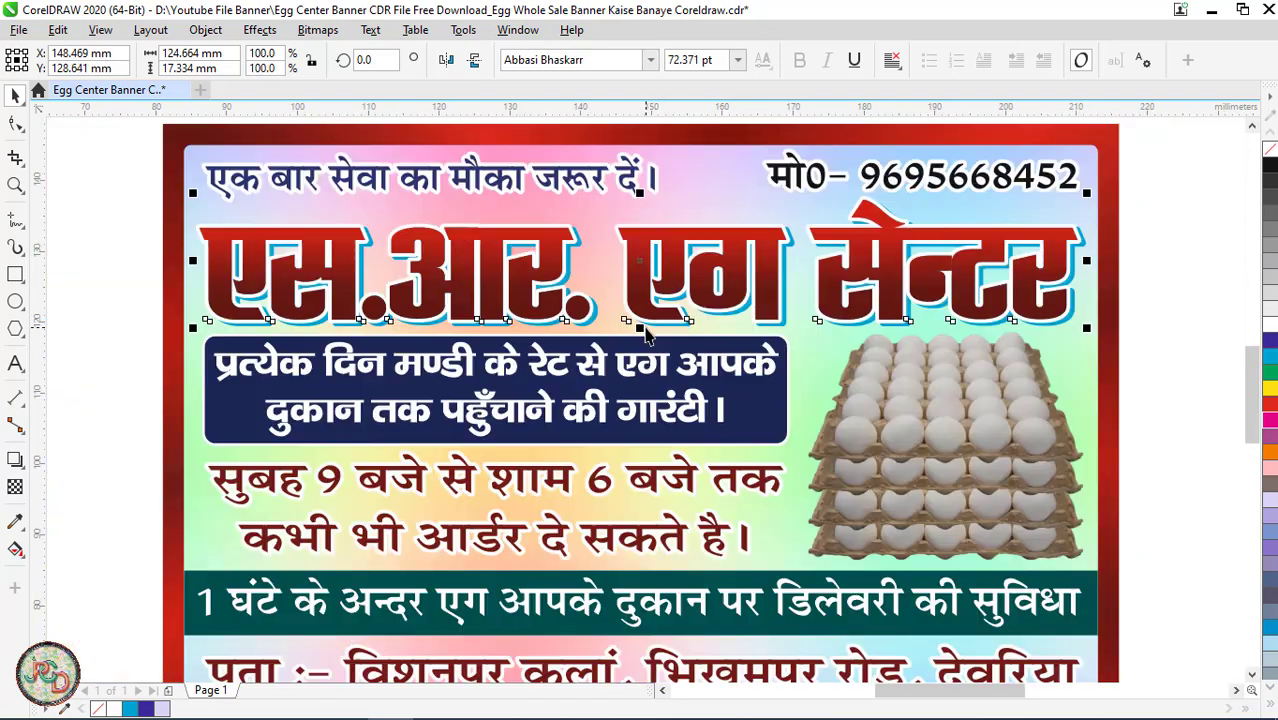
{"action": "left_click", "coordinate": [1171, 335]}
{"action": "scroll", "coordinate": [777, 312], "scroll_direction": "down", "scroll_amount": 2}
- Select the main heading, then bring up the File menu's Open Recent list
{"action": "scroll", "coordinate": [775, 318], "scroll_direction": "up", "scroll_amount": 2}
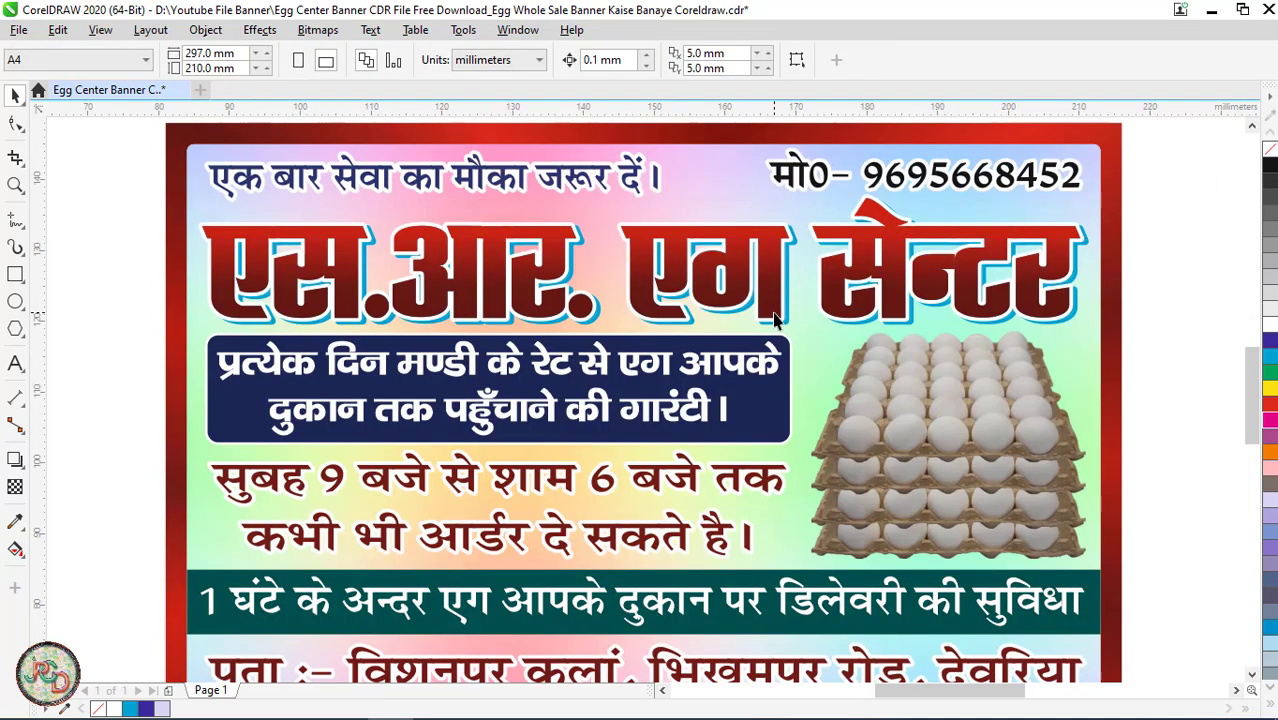
{"action": "scroll", "coordinate": [705, 380], "scroll_direction": "down", "scroll_amount": 2}
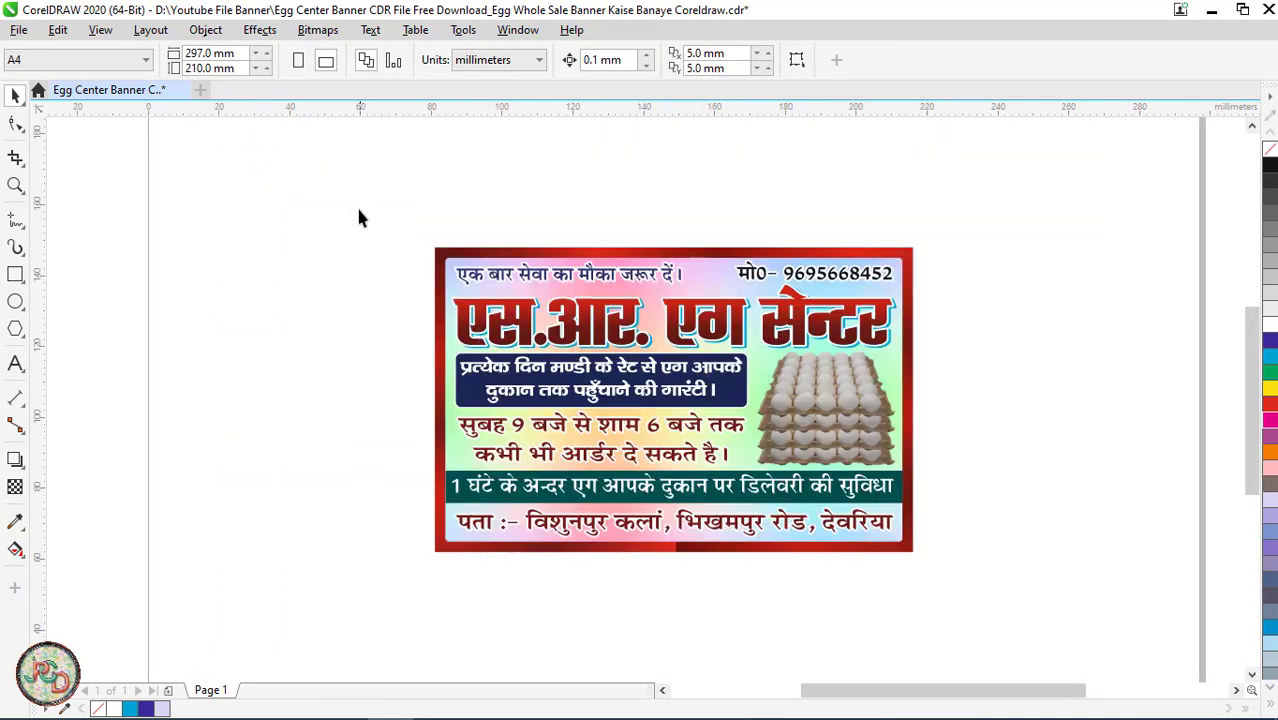
{"action": "left_click_drag", "start_coordinate": [360, 218], "coordinate": [1018, 540]}
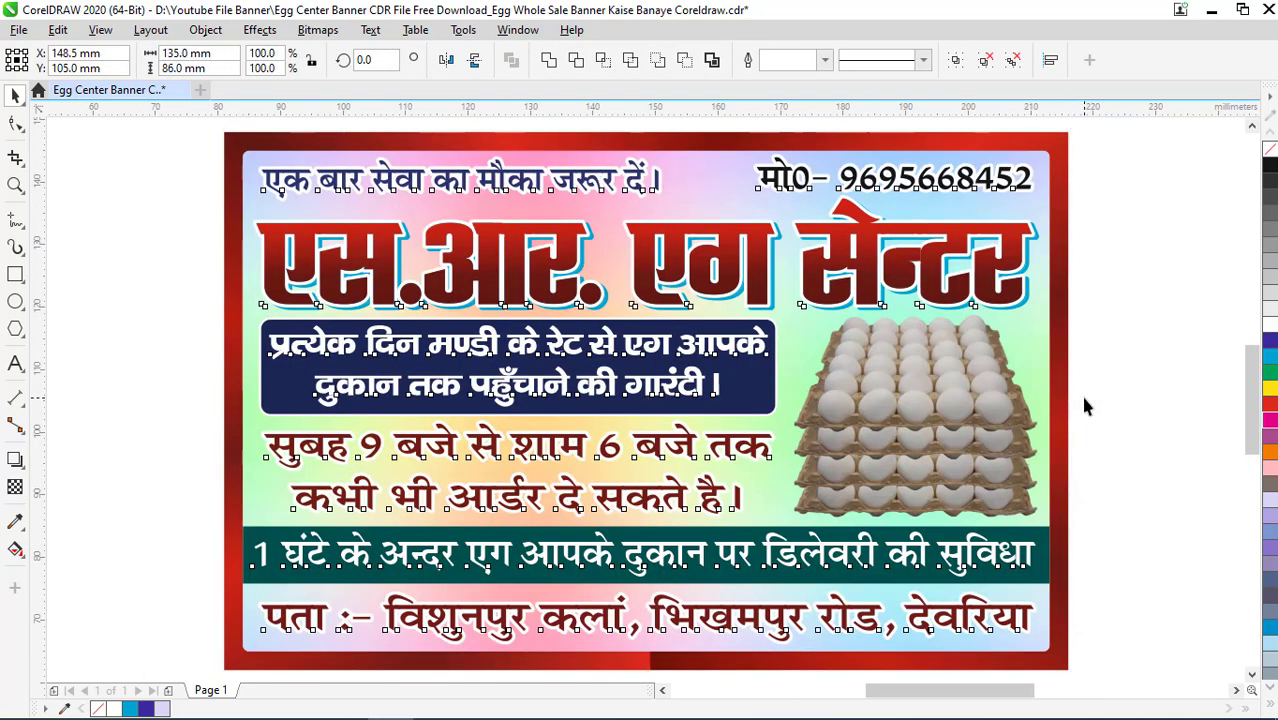
{"action": "left_click", "coordinate": [1033, 295]}
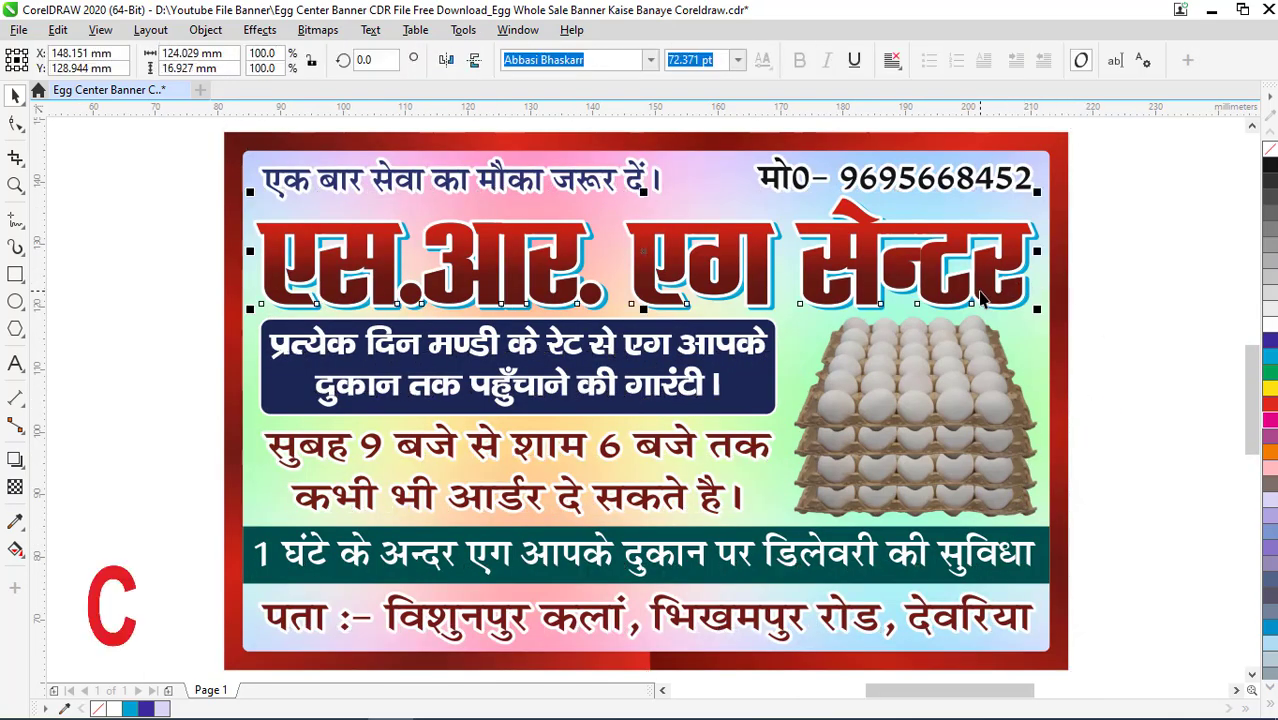
{"action": "left_click", "coordinate": [18, 30]}
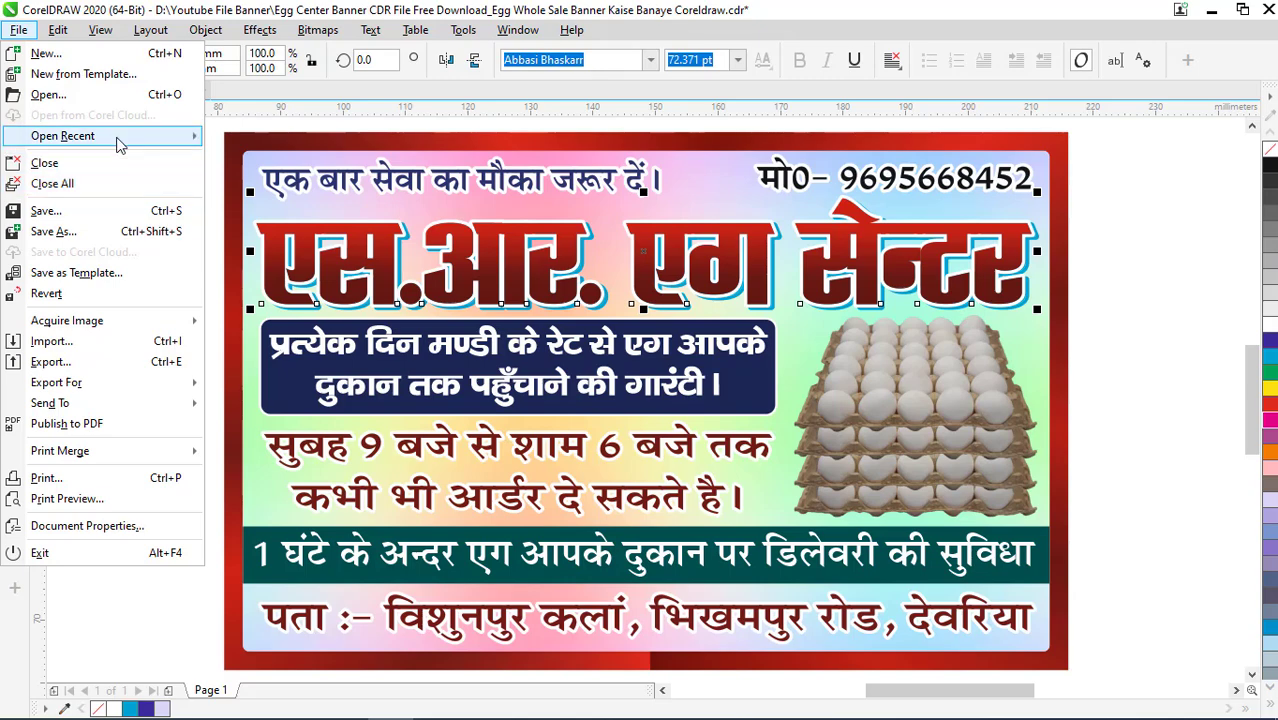
- Open Colour Pallet JP (1).cdr from recent files and copy its swatch column
{"action": "mouse_move", "coordinate": [62, 136]}
{"action": "left_click", "coordinate": [345, 198]}
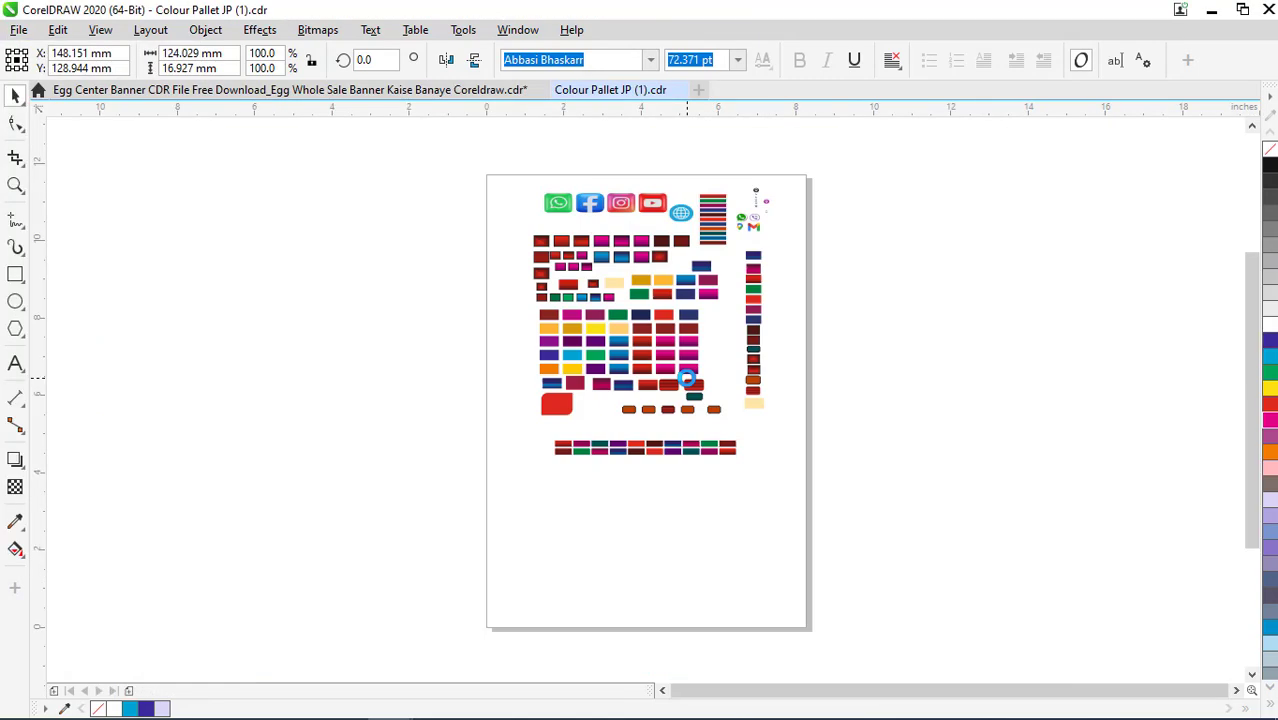
{"action": "scroll", "coordinate": [717, 304], "scroll_direction": "up", "scroll_amount": 2}
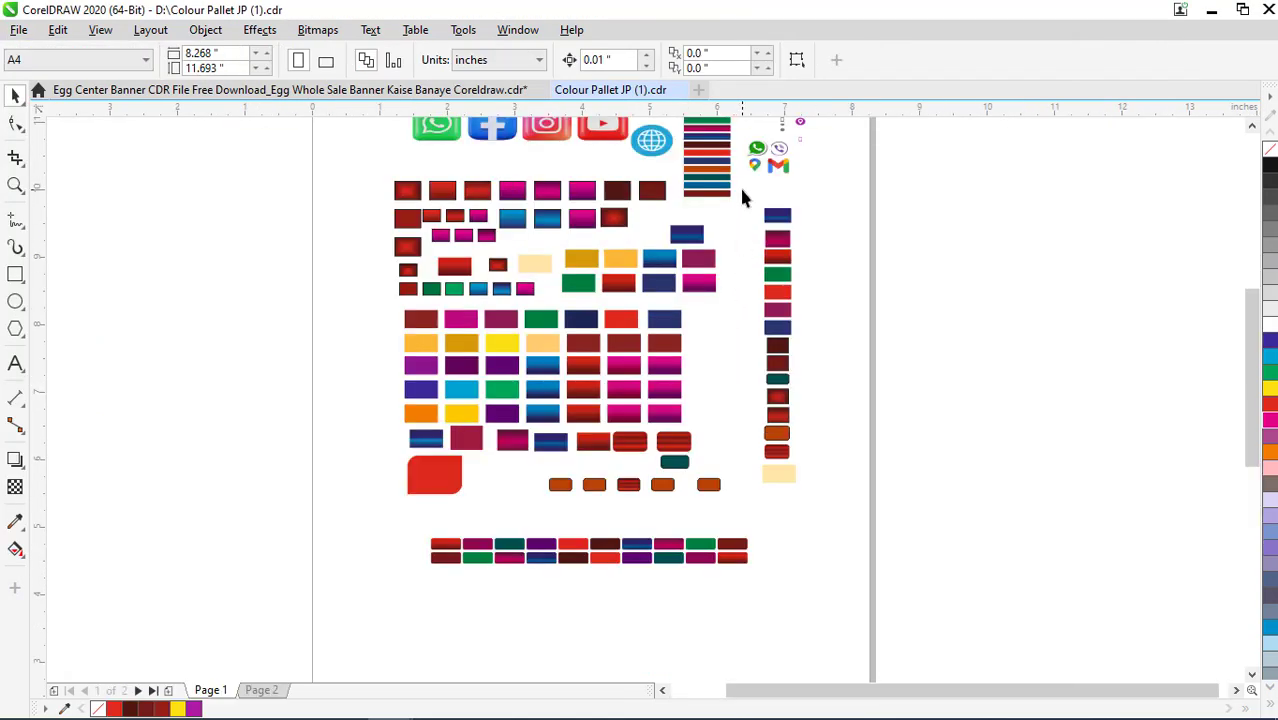
{"action": "left_click_drag", "start_coordinate": [745, 192], "coordinate": [854, 486]}
{"action": "key", "text": "ctrl+c"}
- Paste the swatch column into the egg center banner document and move it beside the banner
{"action": "left_click", "coordinate": [358, 90]}
{"action": "key", "text": "ctrl+v"}
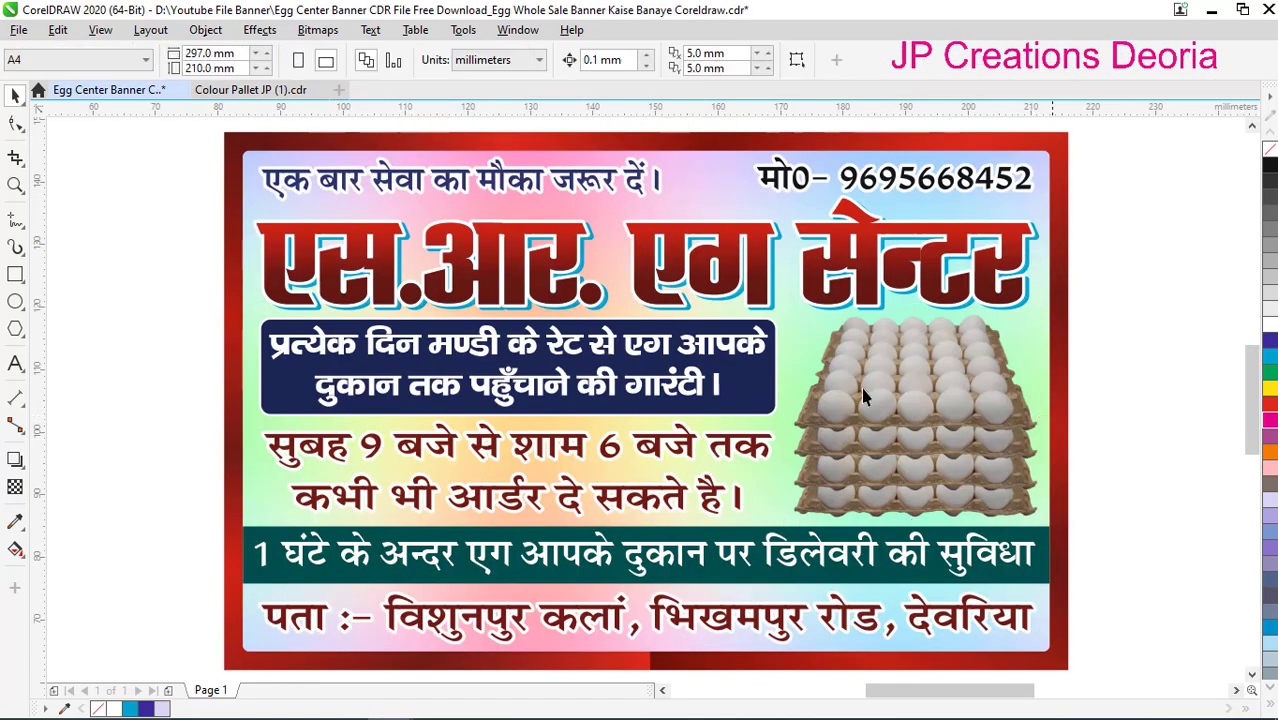
{"action": "scroll", "coordinate": [1031, 426], "scroll_direction": "down", "scroll_amount": 1}
{"action": "scroll", "coordinate": [1031, 426], "scroll_direction": "down", "scroll_amount": 1}
{"action": "left_click_drag", "start_coordinate": [961, 300], "coordinate": [1015, 340]}
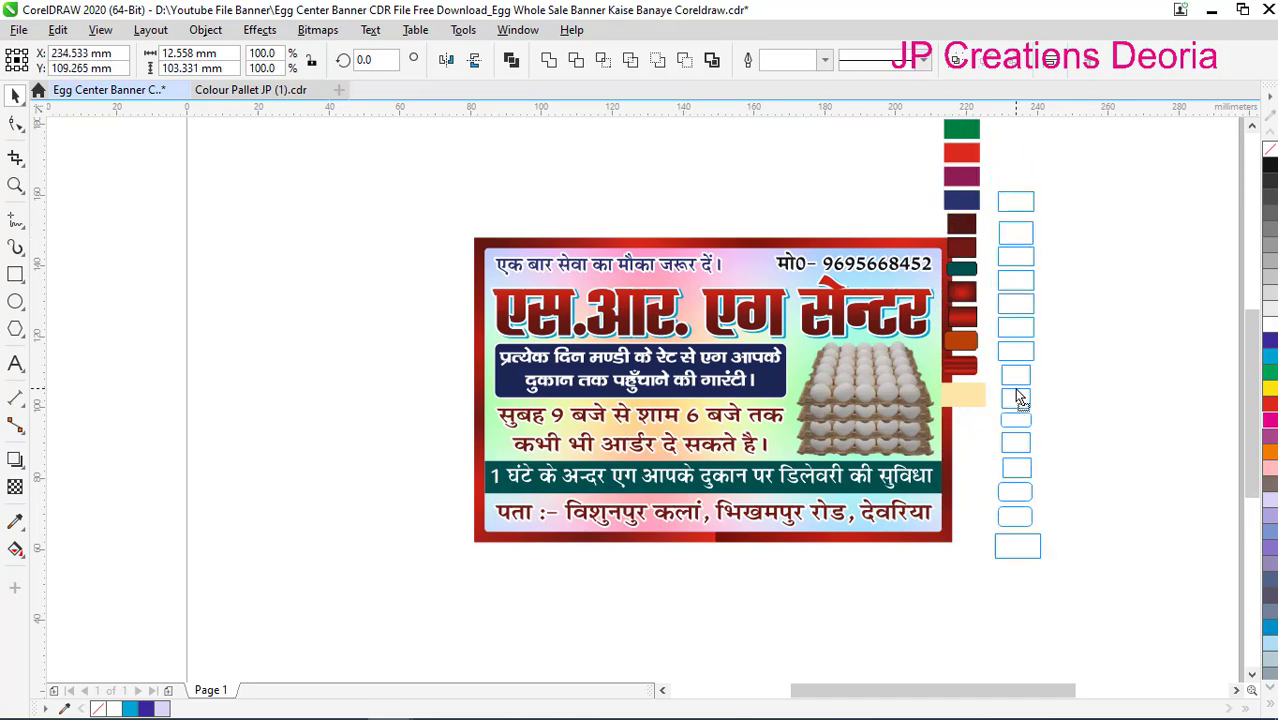
{"action": "scroll", "coordinate": [975, 320], "scroll_direction": "up", "scroll_amount": 1}
- Copy the magenta gradient swatch's fill onto the main heading
{"action": "scroll", "coordinate": [958, 255], "scroll_direction": "up", "scroll_amount": 1}
{"action": "left_click", "coordinate": [892, 340]}
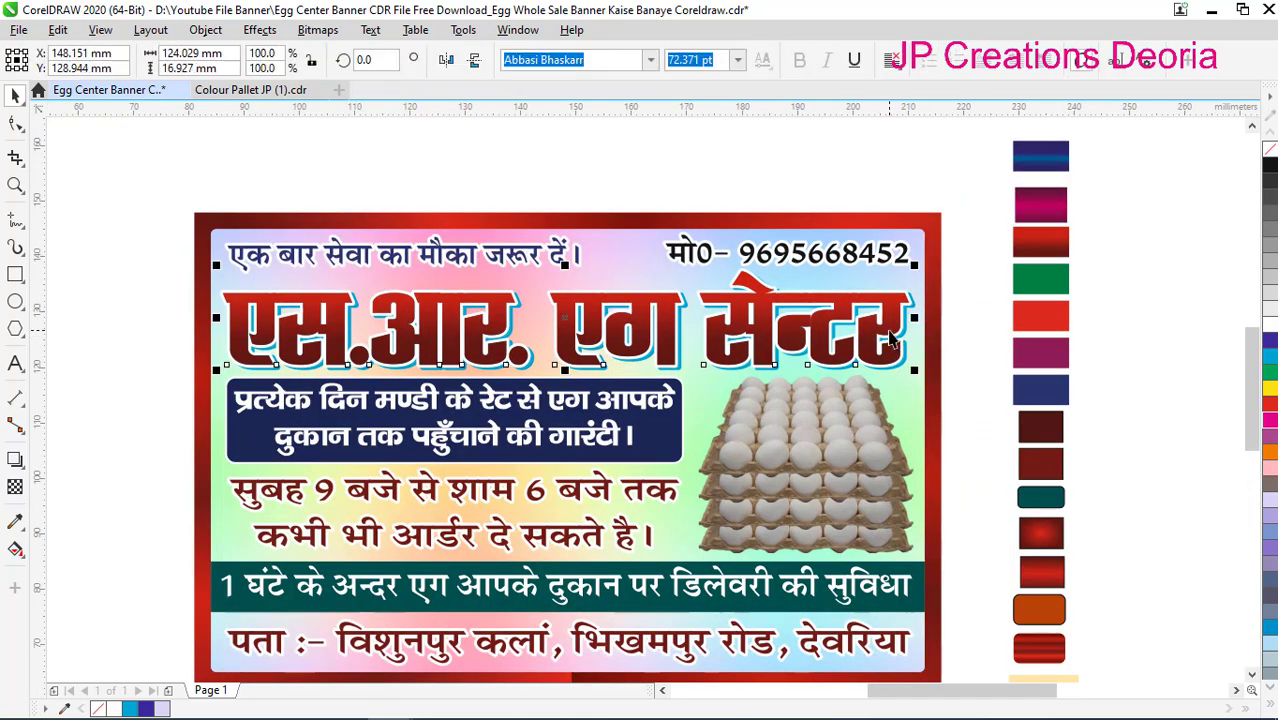
{"action": "key", "text": "ctrl+shift+a"}
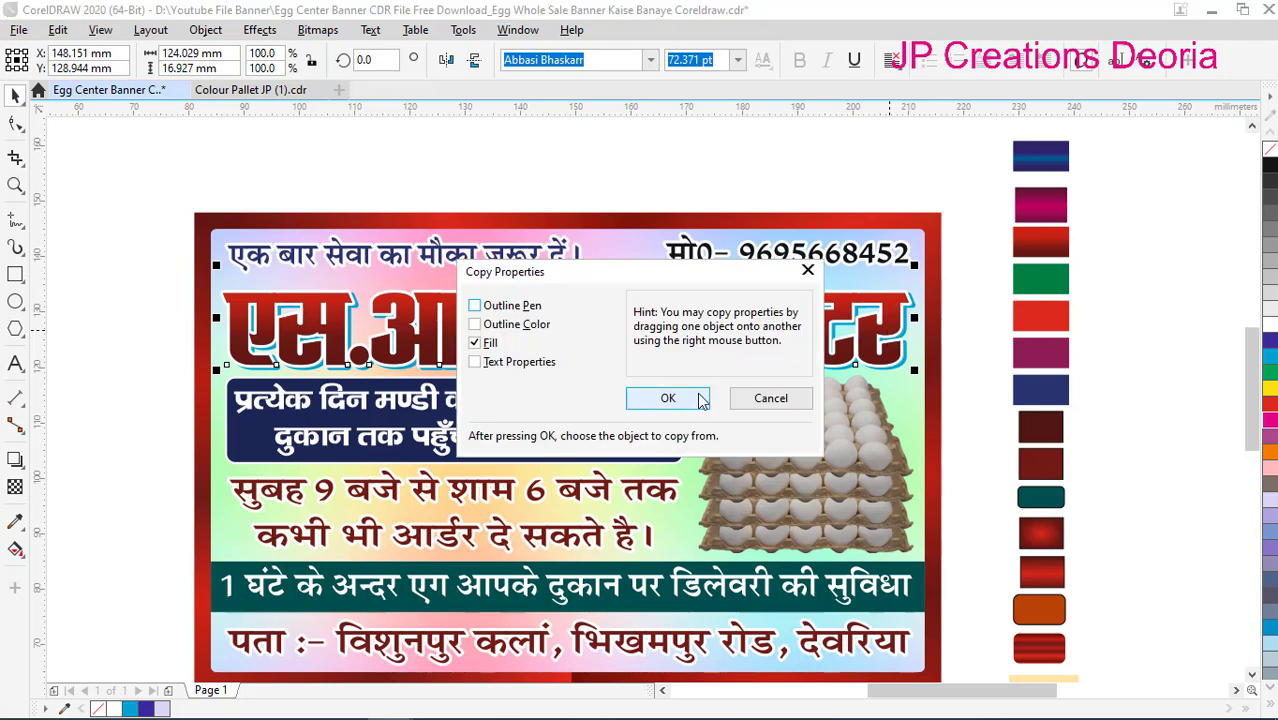
{"action": "left_click", "coordinate": [700, 399]}
{"action": "left_click", "coordinate": [1024, 212]}
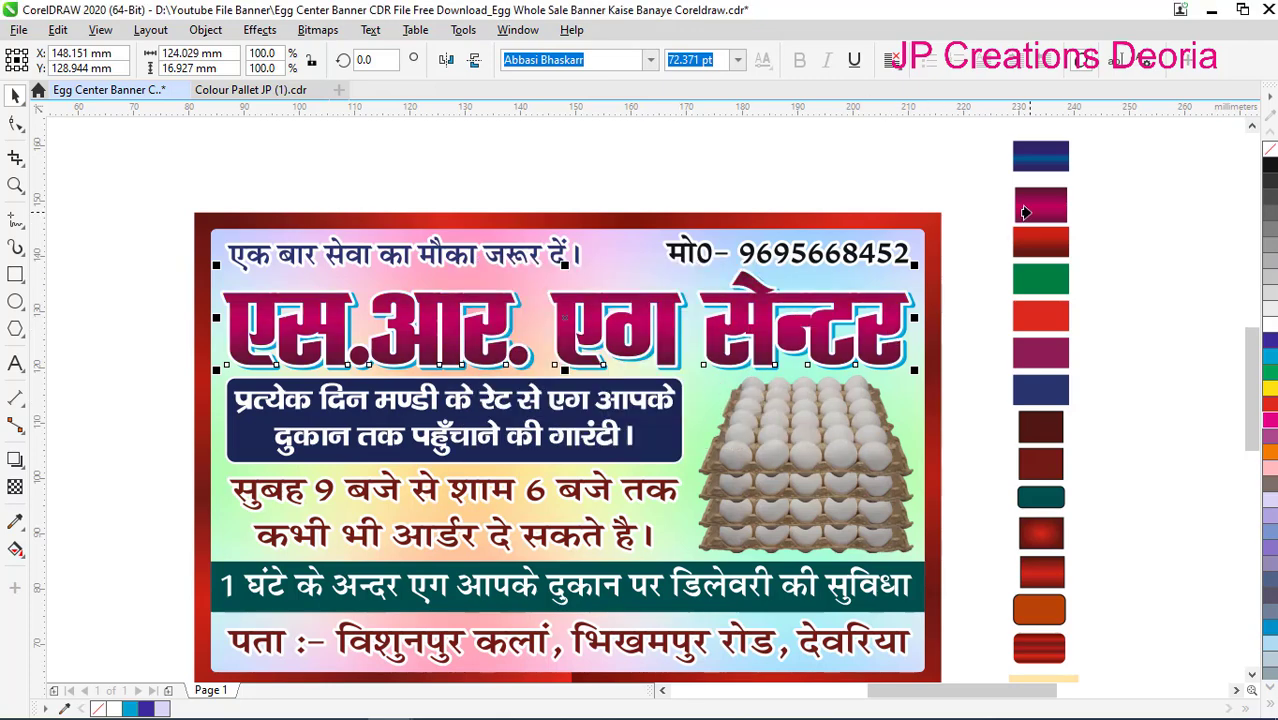
{"action": "left_click", "coordinate": [976, 355]}
{"action": "scroll", "coordinate": [880, 360], "scroll_direction": "up", "scroll_amount": 2}
{"action": "left_click", "coordinate": [768, 280]}
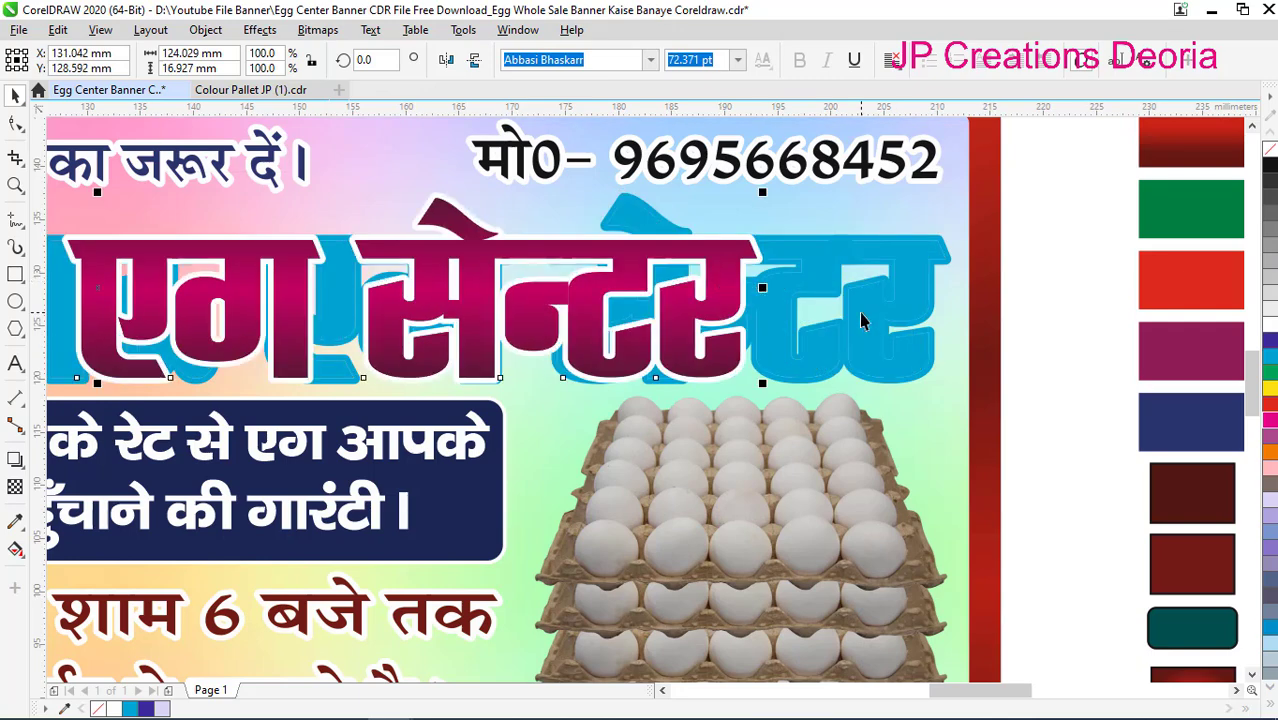
- Recolour the heading's blue shadow layer orange and realign the magenta heading over it
{"action": "scroll", "coordinate": [790, 372], "scroll_direction": "down", "scroll_amount": 2}
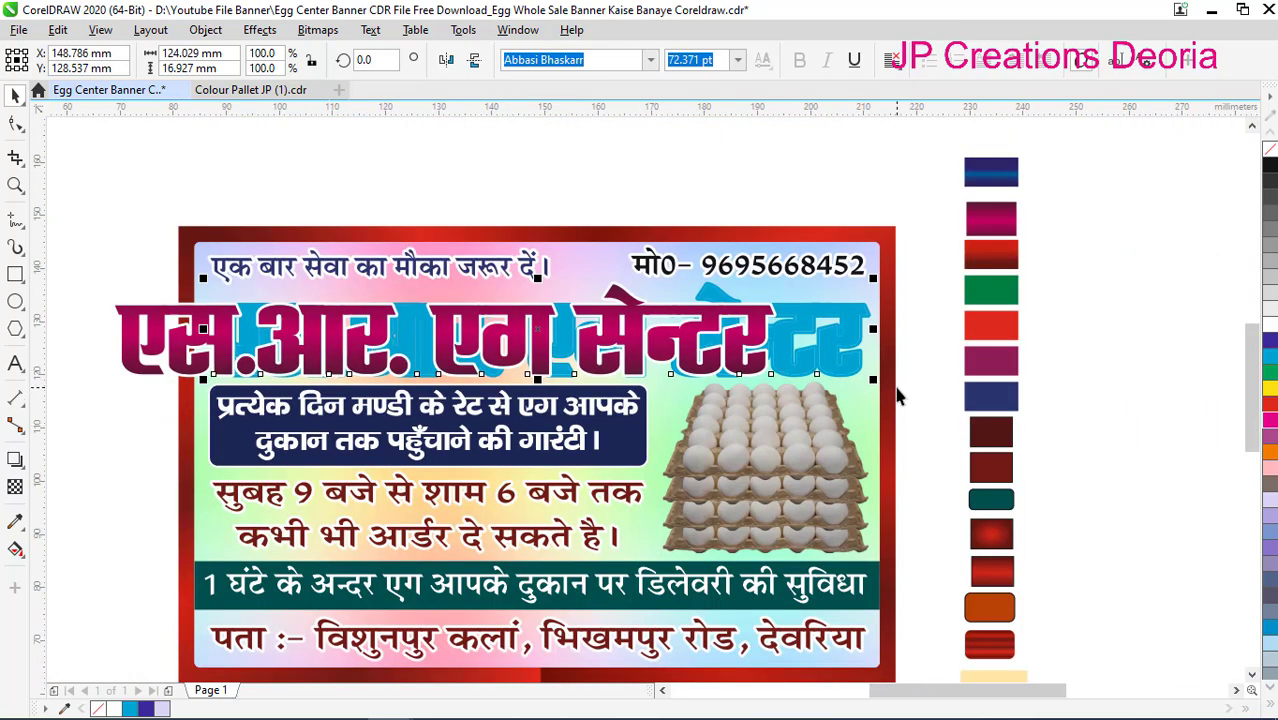
{"action": "scroll", "coordinate": [900, 403], "scroll_direction": "up", "scroll_amount": 2}
{"action": "left_click", "coordinate": [1268, 458]}
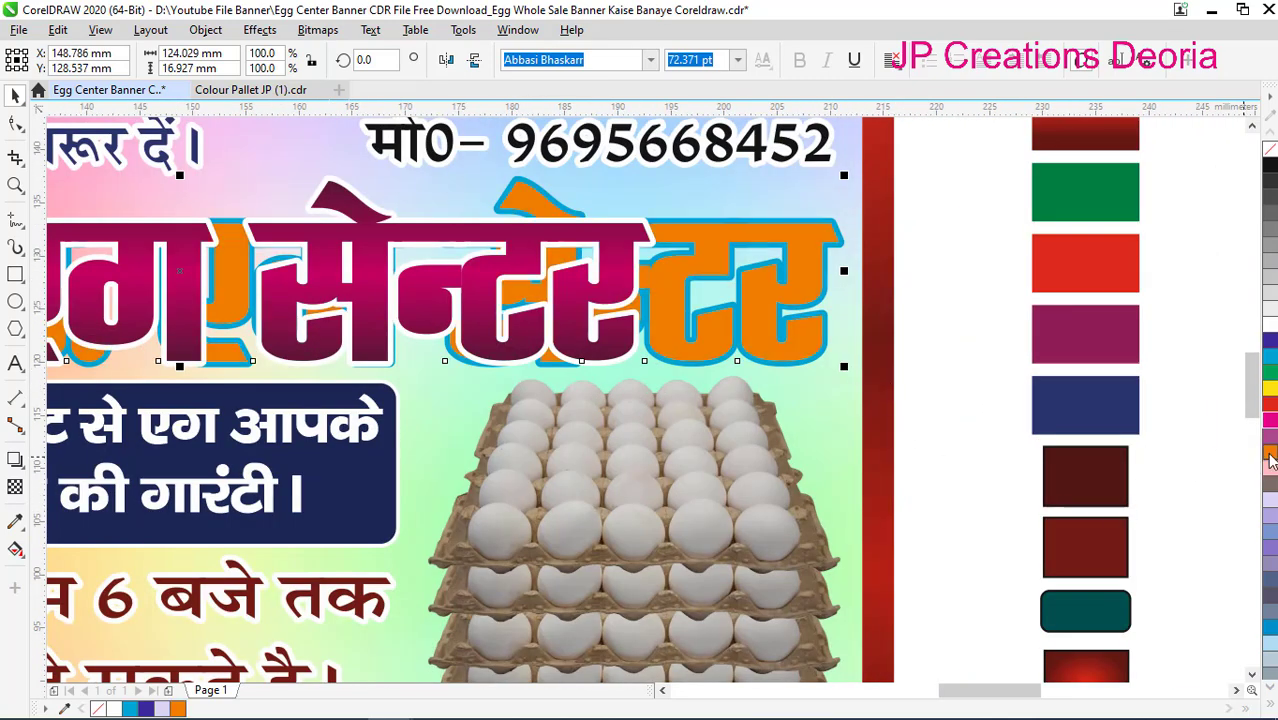
{"action": "left_click", "coordinate": [986, 444]}
{"action": "left_click_drag", "start_coordinate": [575, 328], "coordinate": [759, 316]}
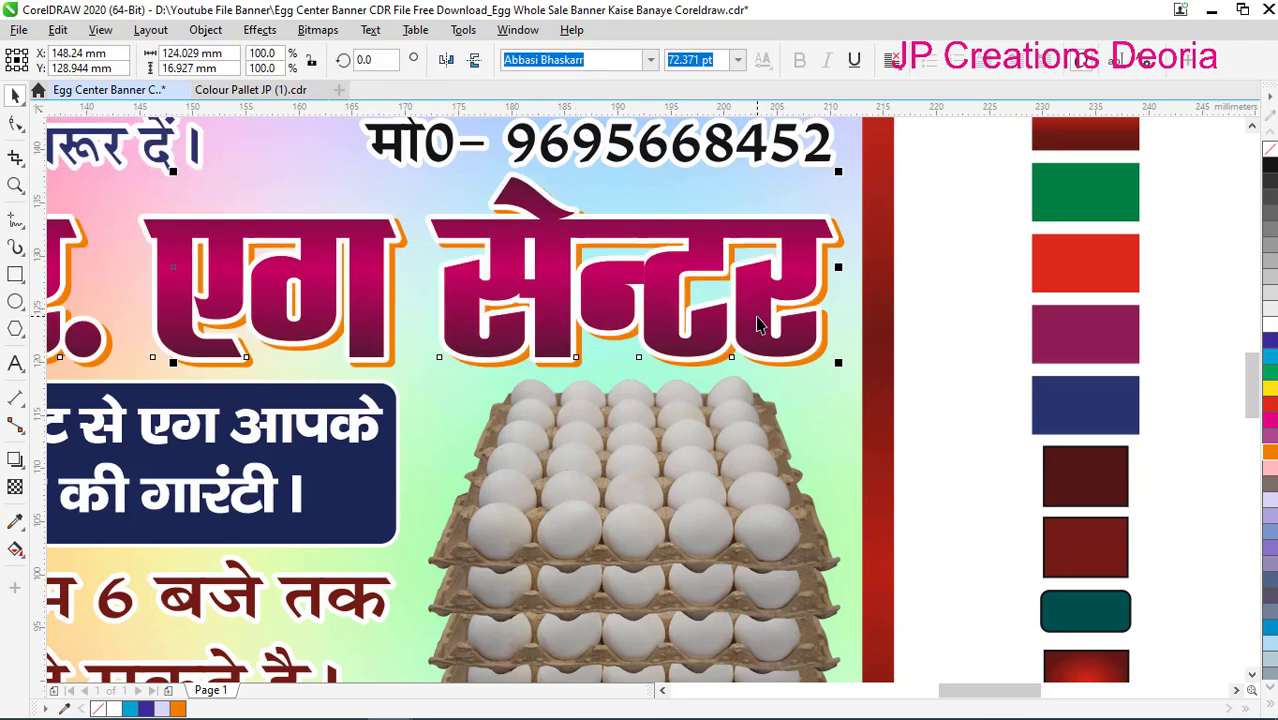
- Set the heading's white outline to width 8 and the orange layer's outline to 16, then re-centre
{"action": "scroll", "coordinate": [770, 330], "scroll_direction": "up", "scroll_amount": 2}
{"action": "key", "text": "F12"}
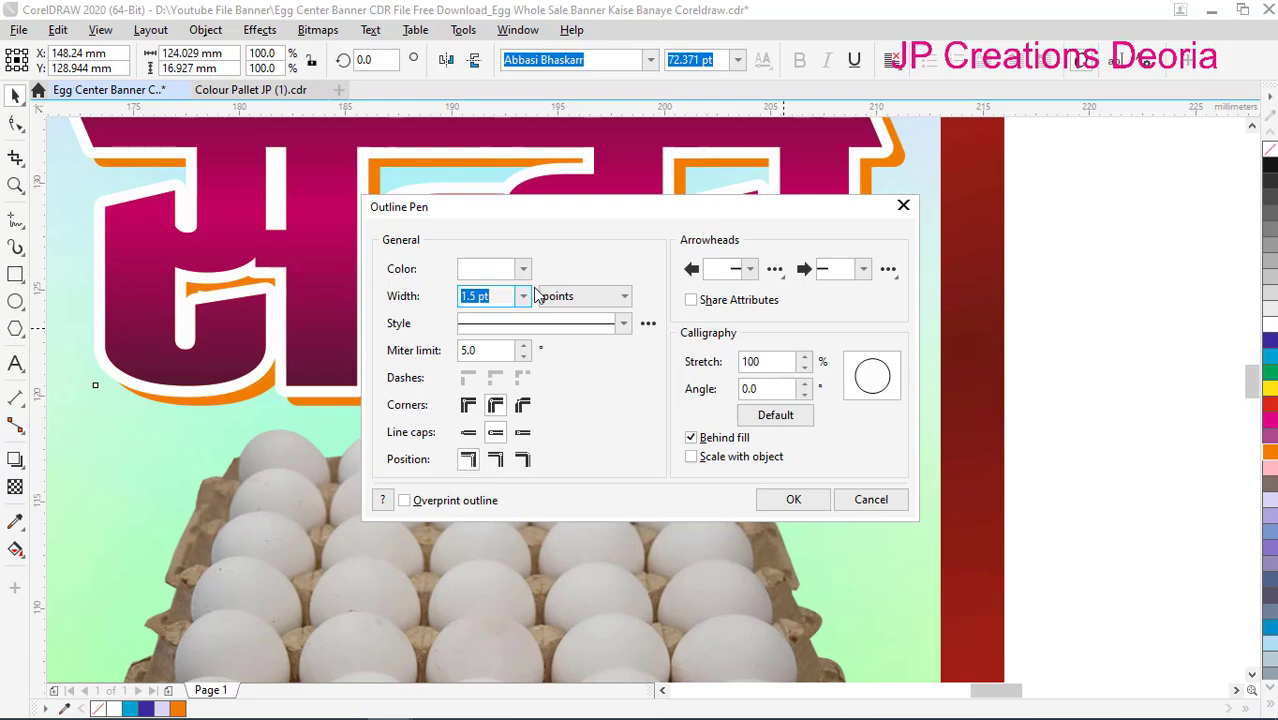
{"action": "type", "text": "8"}
{"action": "key", "text": "Return"}
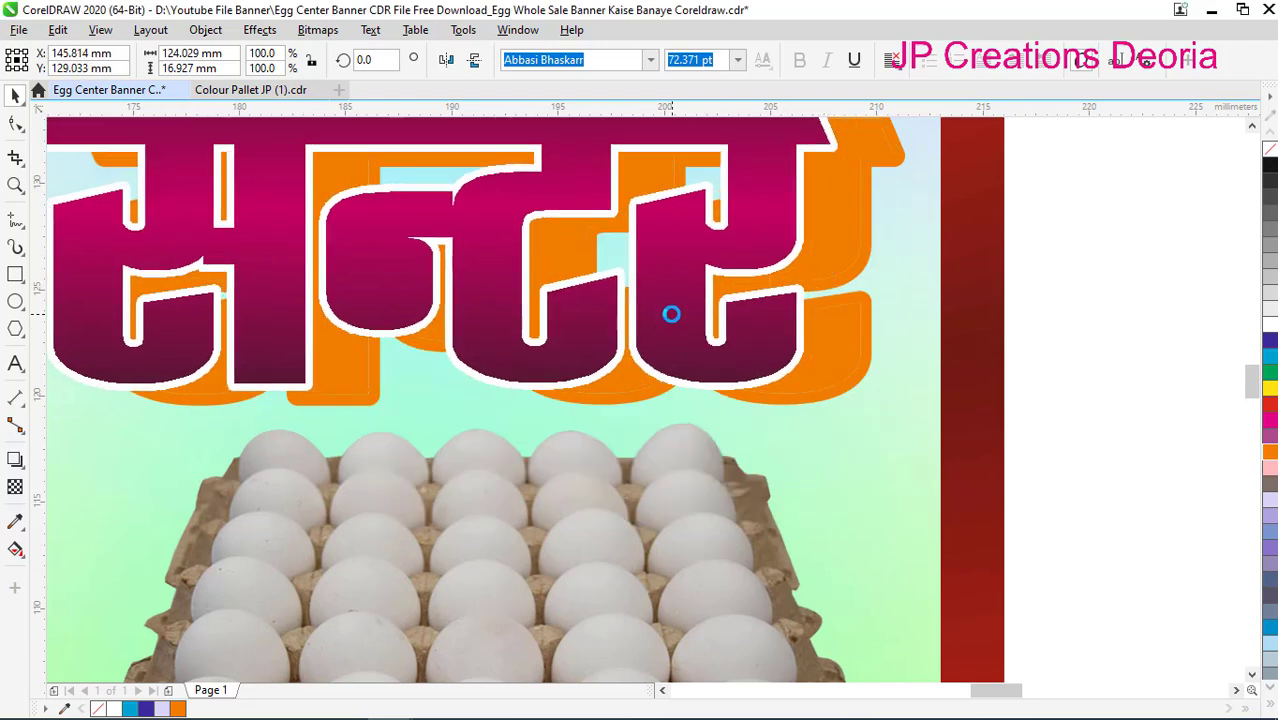
{"action": "left_click", "coordinate": [843, 380]}
{"action": "key", "text": "F12"}
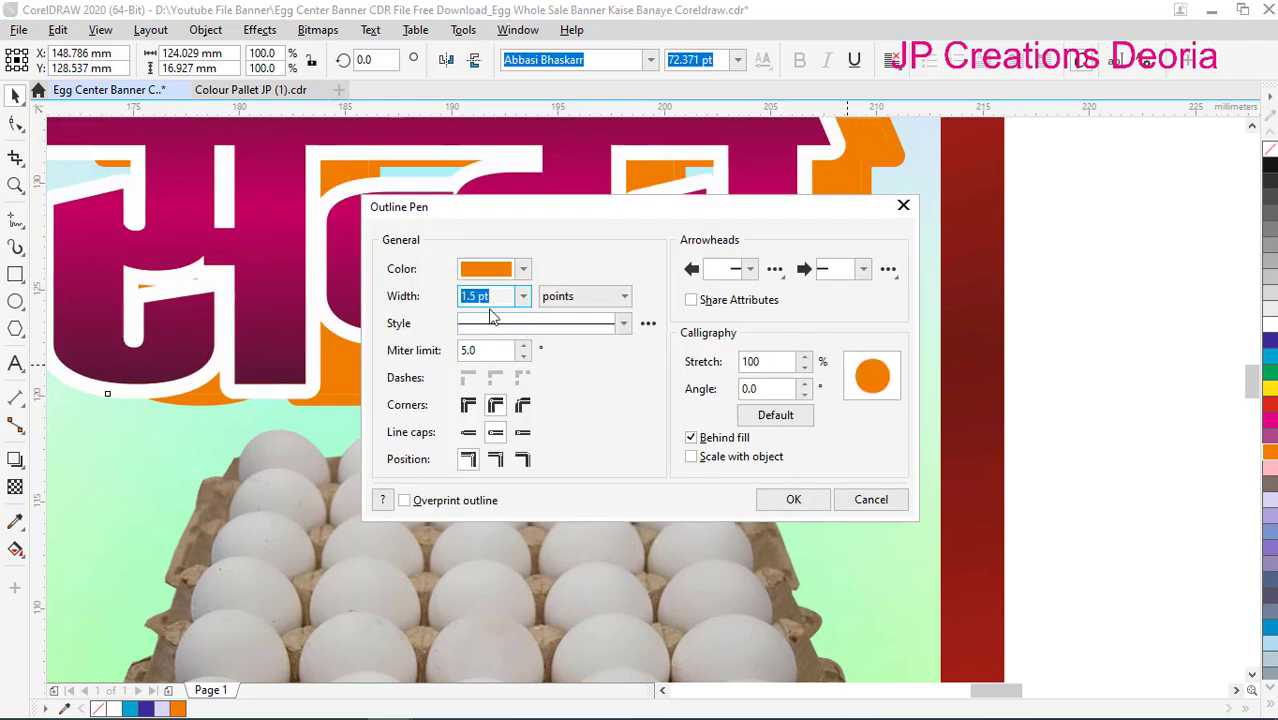
{"action": "type", "text": "16"}
{"action": "key", "text": "Return"}
{"action": "left_click_drag", "start_coordinate": [540, 308], "coordinate": [730, 335]}
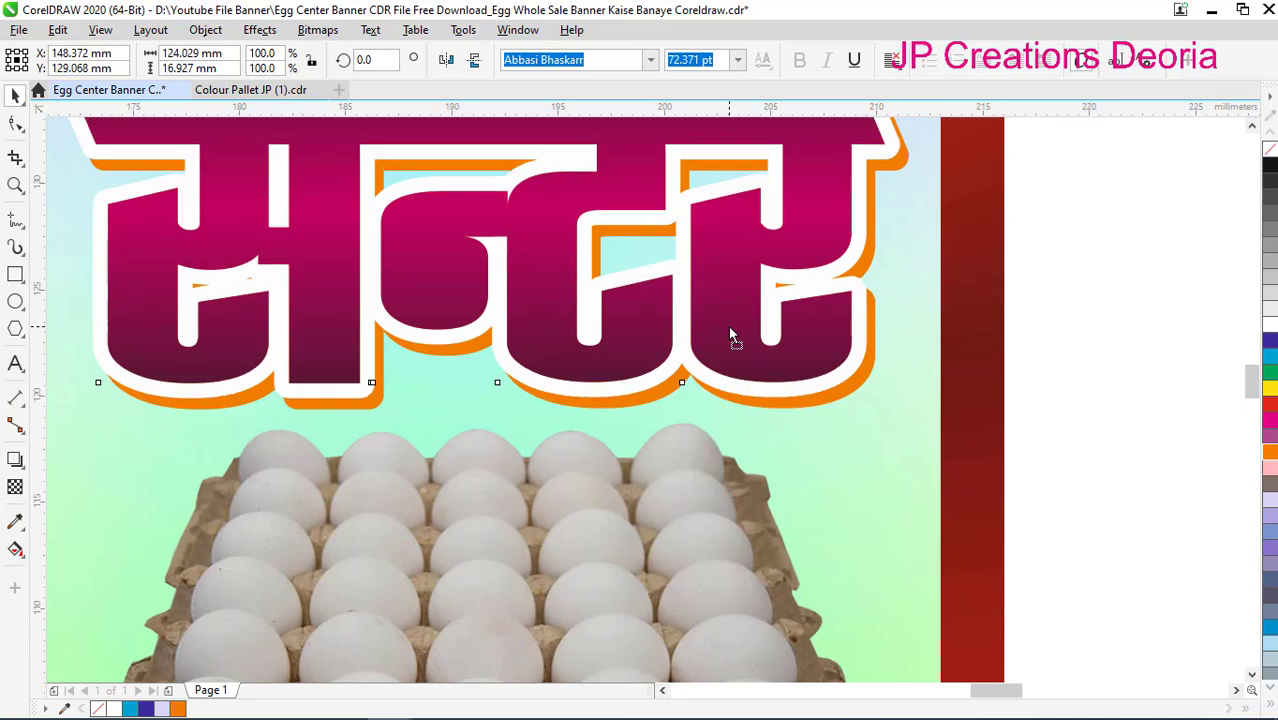
{"action": "scroll", "coordinate": [729, 329], "scroll_direction": "down", "scroll_amount": 2}
- Copy the maroon swatch's fill onto the dark blue info box, replacing a first red attempt
{"action": "left_click", "coordinate": [897, 384]}
{"action": "scroll", "coordinate": [548, 365], "scroll_direction": "down", "scroll_amount": 2}
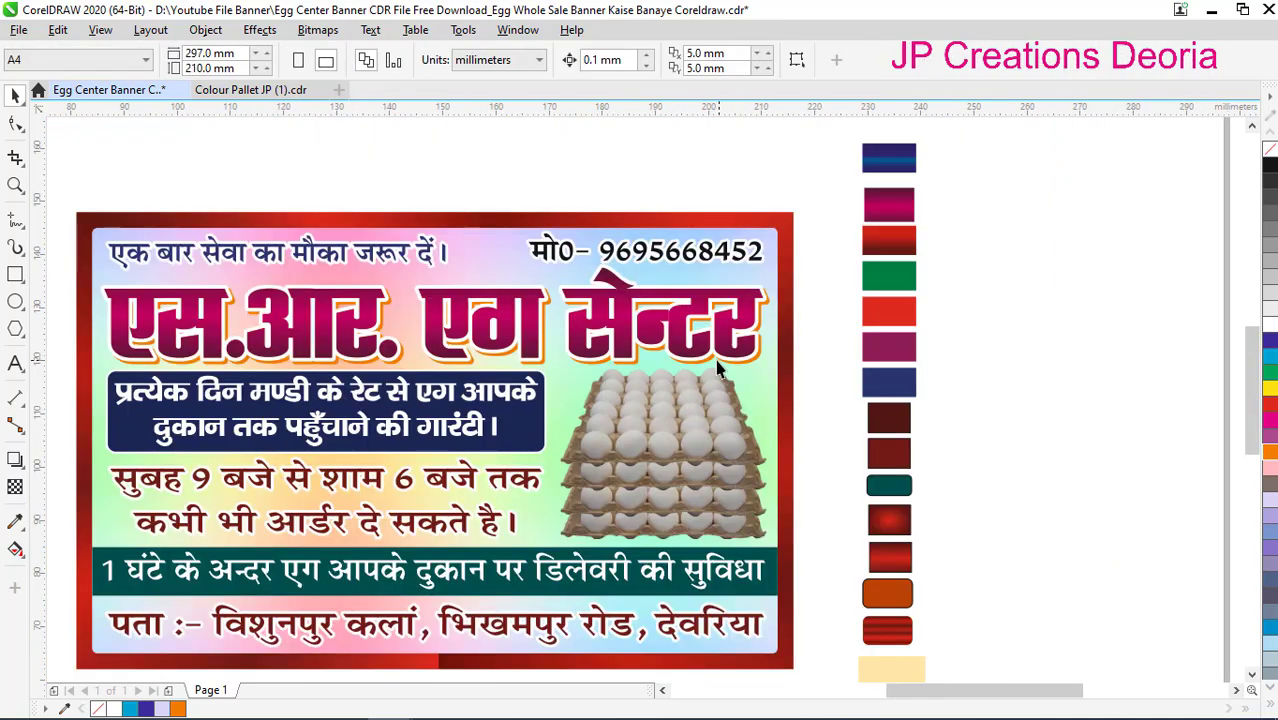
{"action": "scroll", "coordinate": [548, 365], "scroll_direction": "down", "scroll_amount": 2}
{"action": "scroll", "coordinate": [548, 365], "scroll_direction": "up", "scroll_amount": 3}
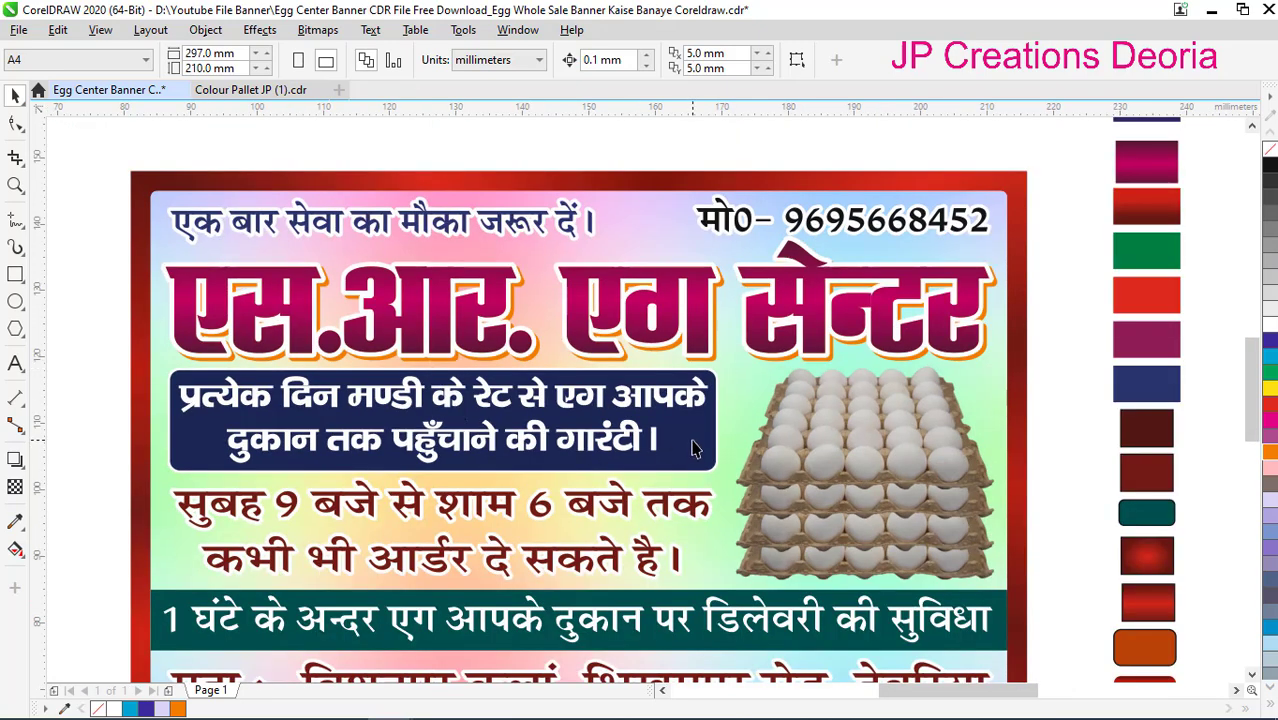
{"action": "left_click", "coordinate": [708, 470]}
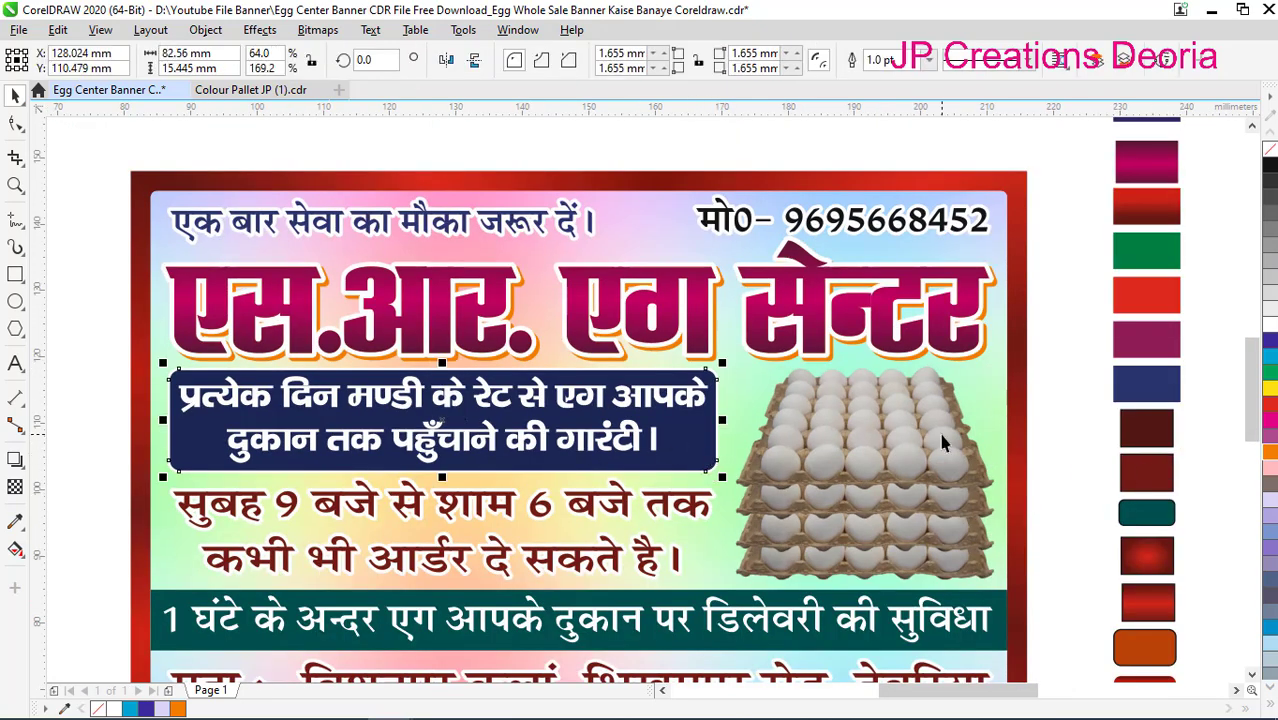
{"action": "key", "text": "ctrl+shift+a"}
{"action": "left_click", "coordinate": [665, 395]}
{"action": "left_click", "coordinate": [1135, 298]}
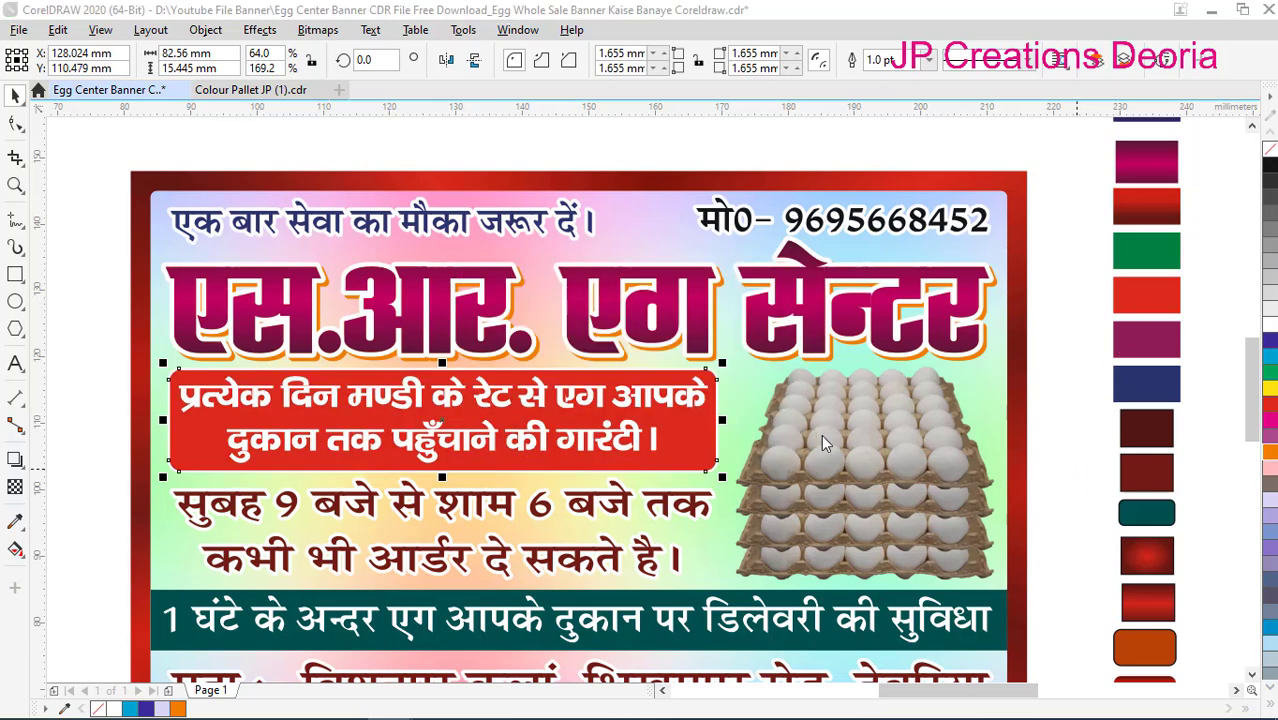
{"action": "key", "text": "ctrl+shift+a"}
{"action": "left_click", "coordinate": [742, 397]}
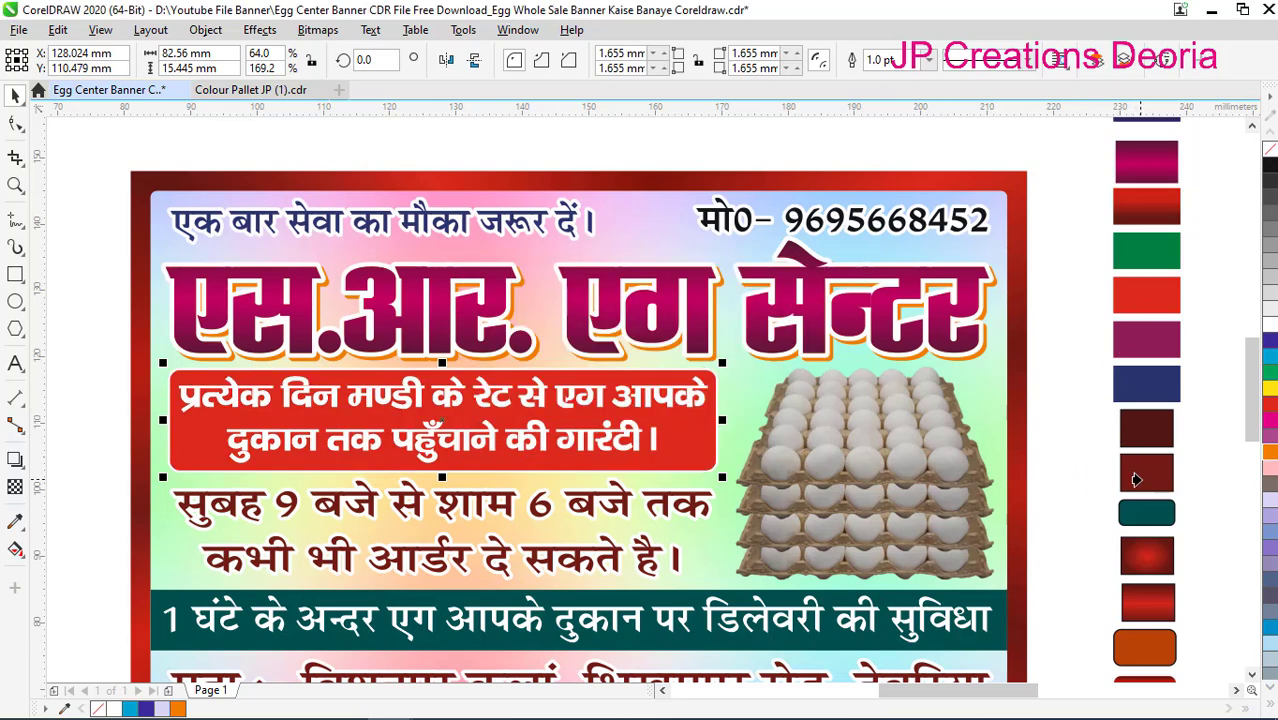
{"action": "left_click", "coordinate": [1136, 480]}
{"action": "left_click", "coordinate": [606, 505]}
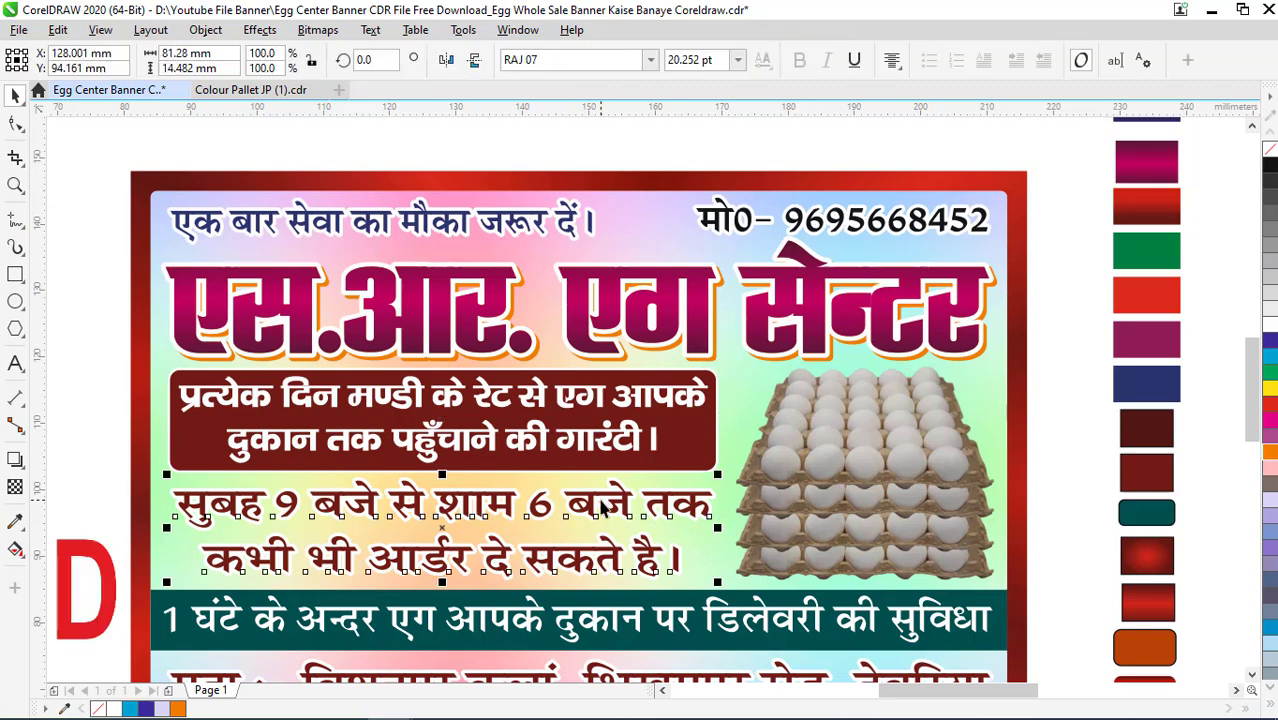
- Copy a swatch fill onto the hours text, retrying the fill-source pick
{"action": "key", "text": "ctrl+shift+a"}
{"action": "left_click", "coordinate": [665, 397]}
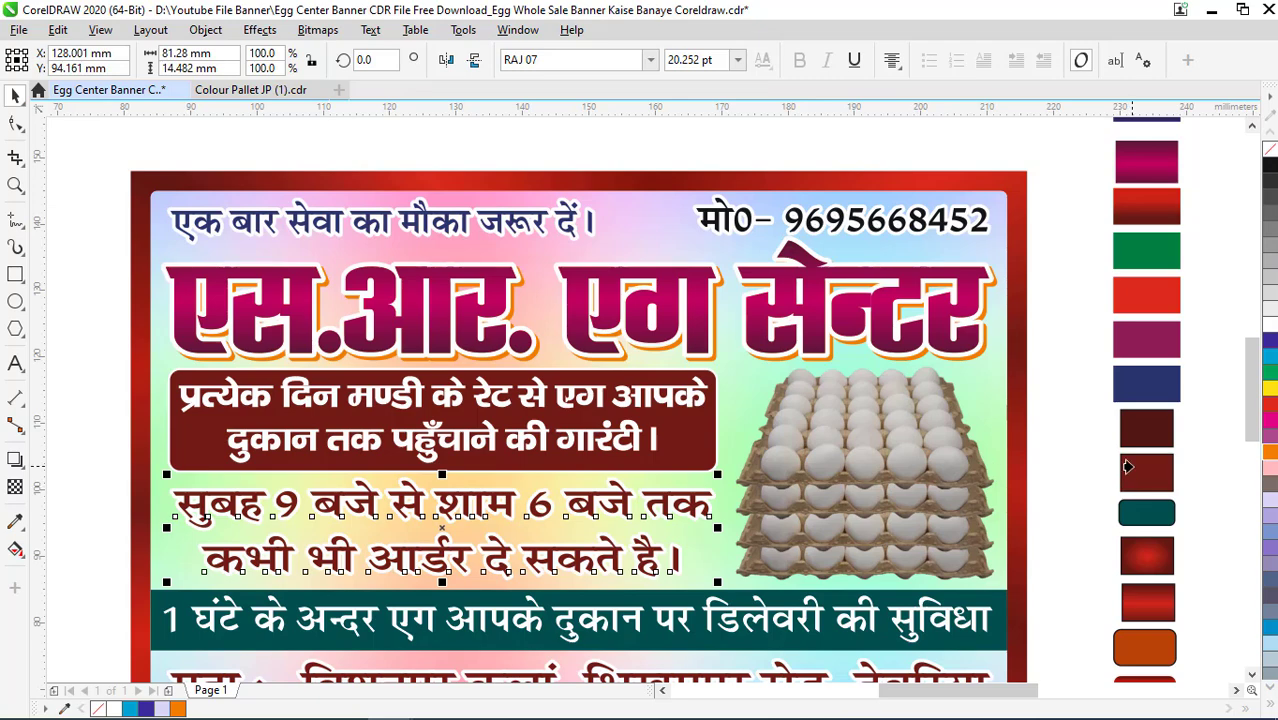
{"action": "left_click", "coordinate": [1143, 282]}
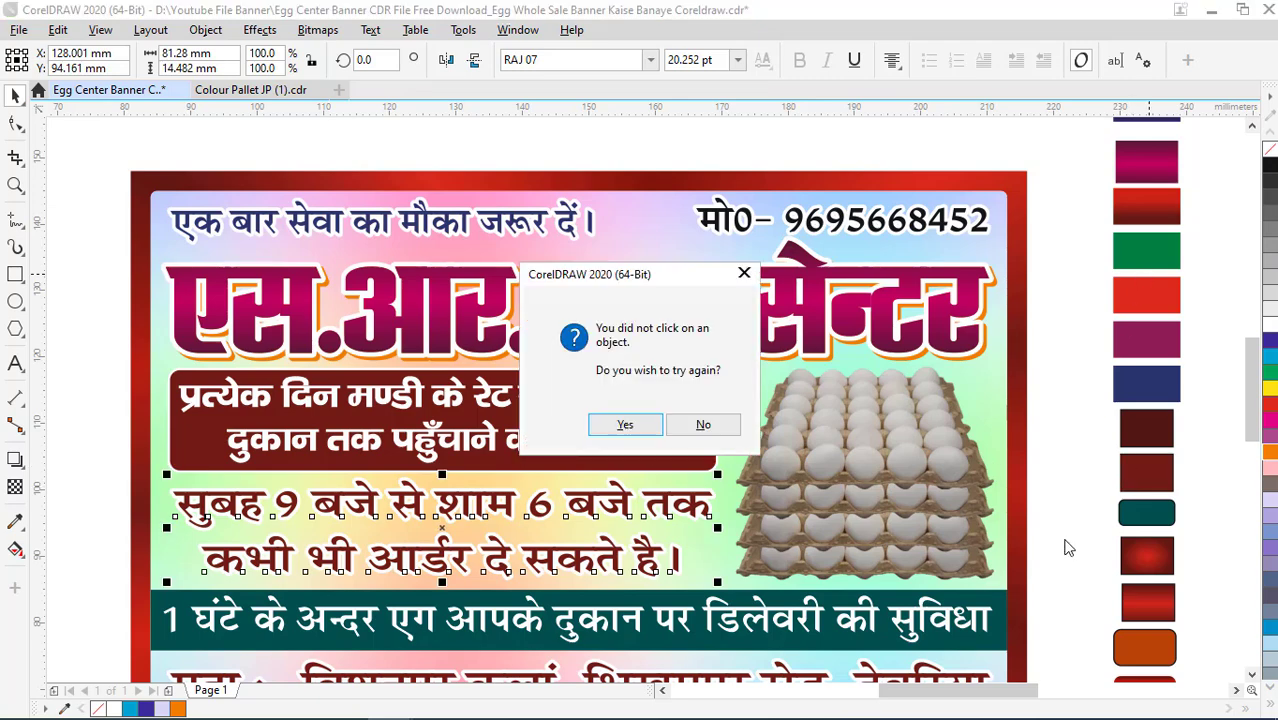
{"action": "left_click", "coordinate": [625, 425]}
{"action": "left_click", "coordinate": [668, 398]}
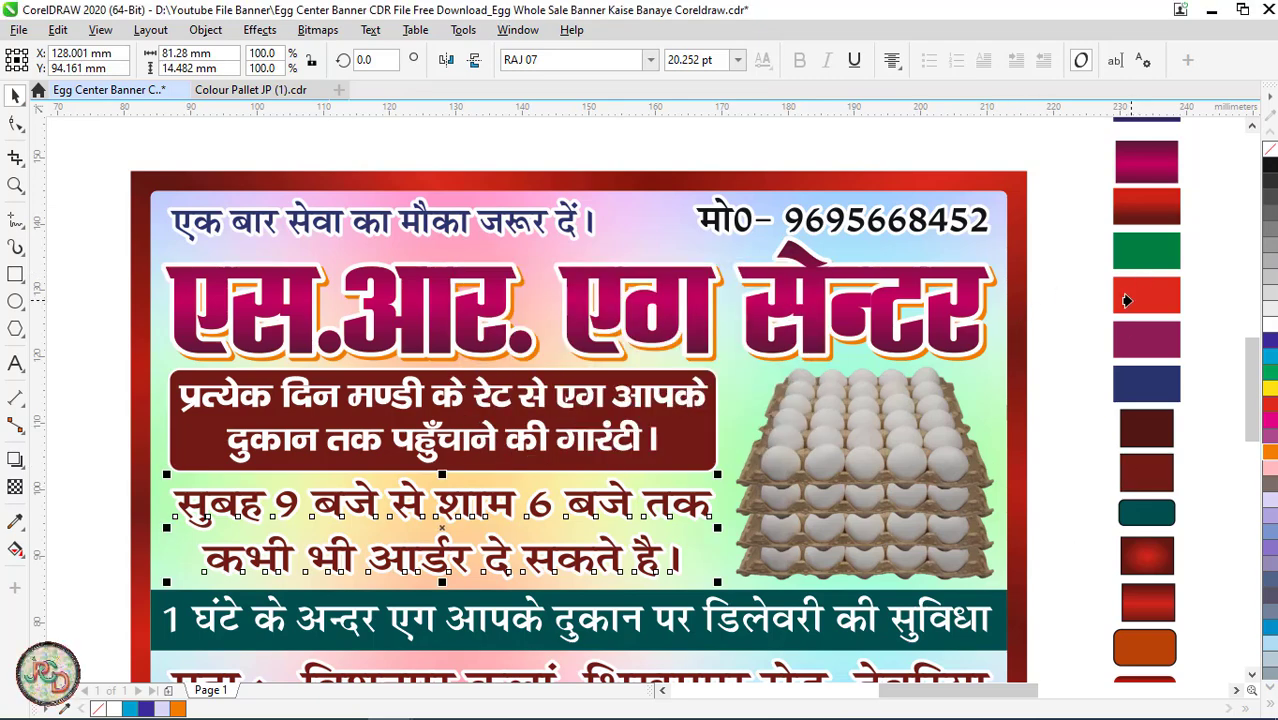
{"action": "left_click", "coordinate": [1093, 450]}
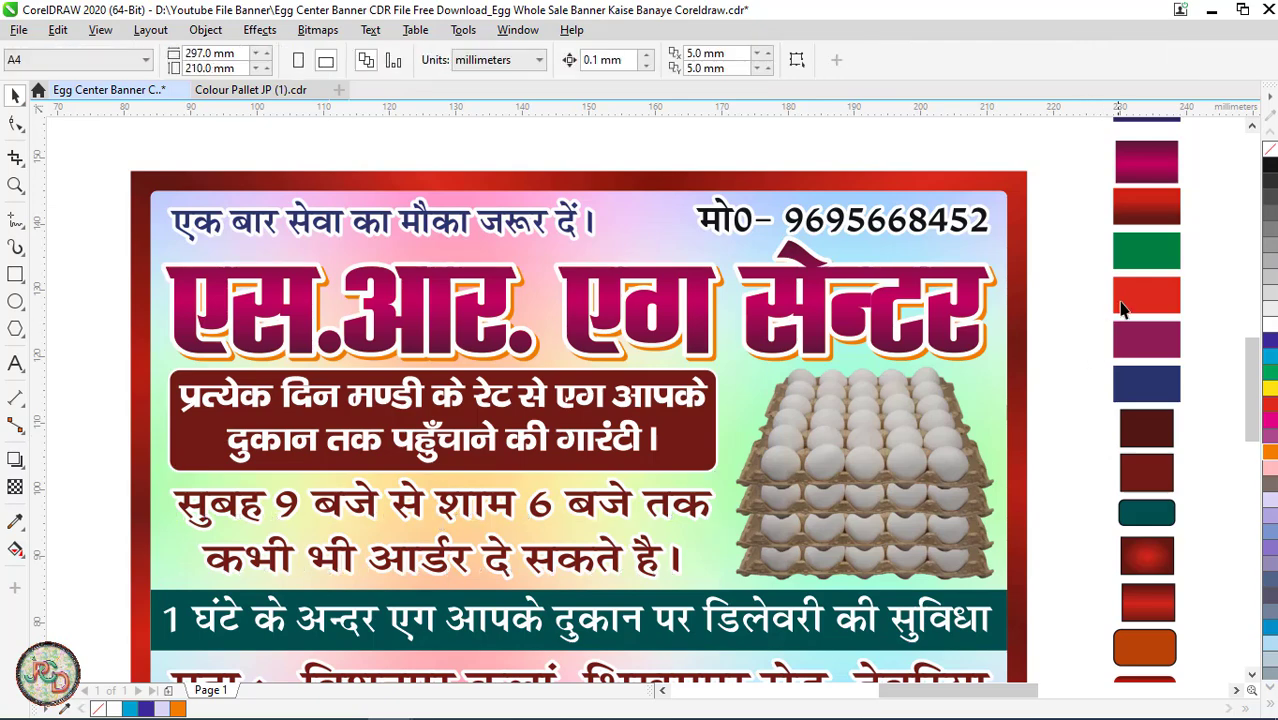
{"action": "left_click", "coordinate": [1120, 310]}
{"action": "left_click", "coordinate": [678, 505]}
{"action": "key", "text": "ctrl+shift+a"}
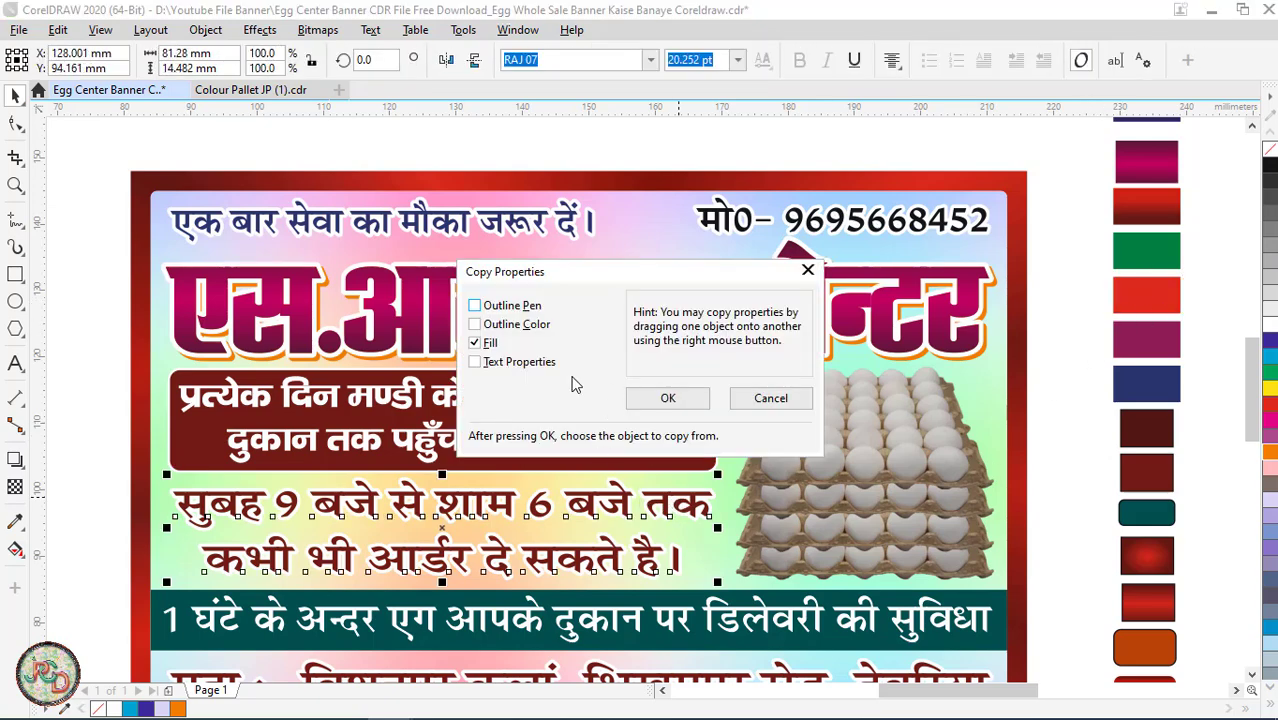
{"action": "left_click", "coordinate": [668, 398]}
{"action": "left_click", "coordinate": [1126, 298]}
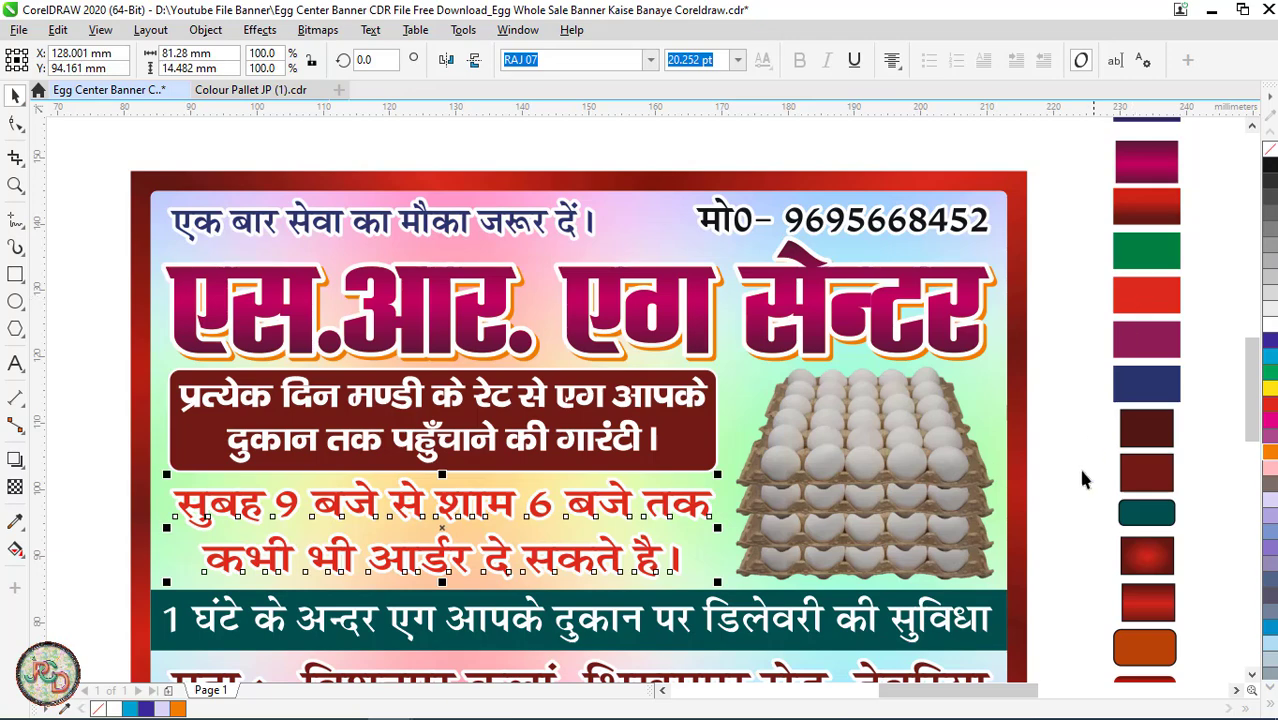
{"action": "left_click", "coordinate": [1066, 500]}
- Reselect the hours text to check it remains maroon
{"action": "scroll", "coordinate": [770, 511], "scroll_direction": "down", "scroll_amount": 2}
{"action": "scroll", "coordinate": [718, 565], "scroll_direction": "up", "scroll_amount": 2}
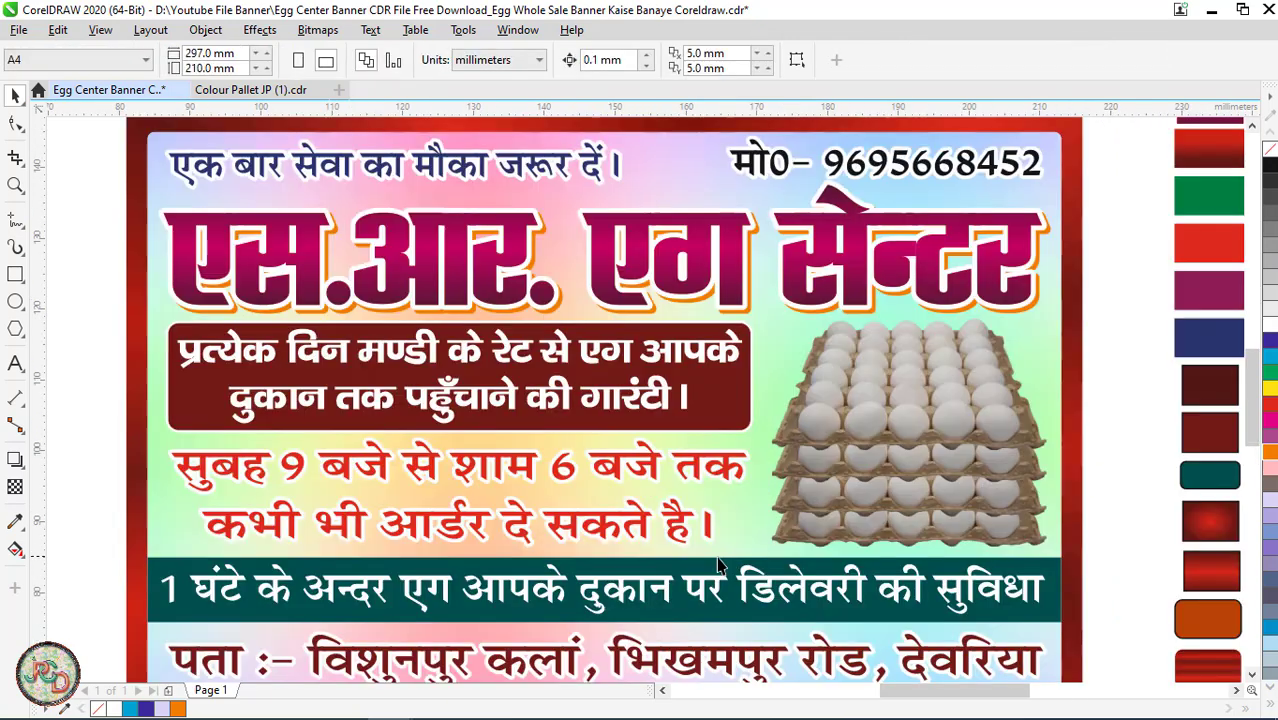
{"action": "left_click", "coordinate": [658, 507]}
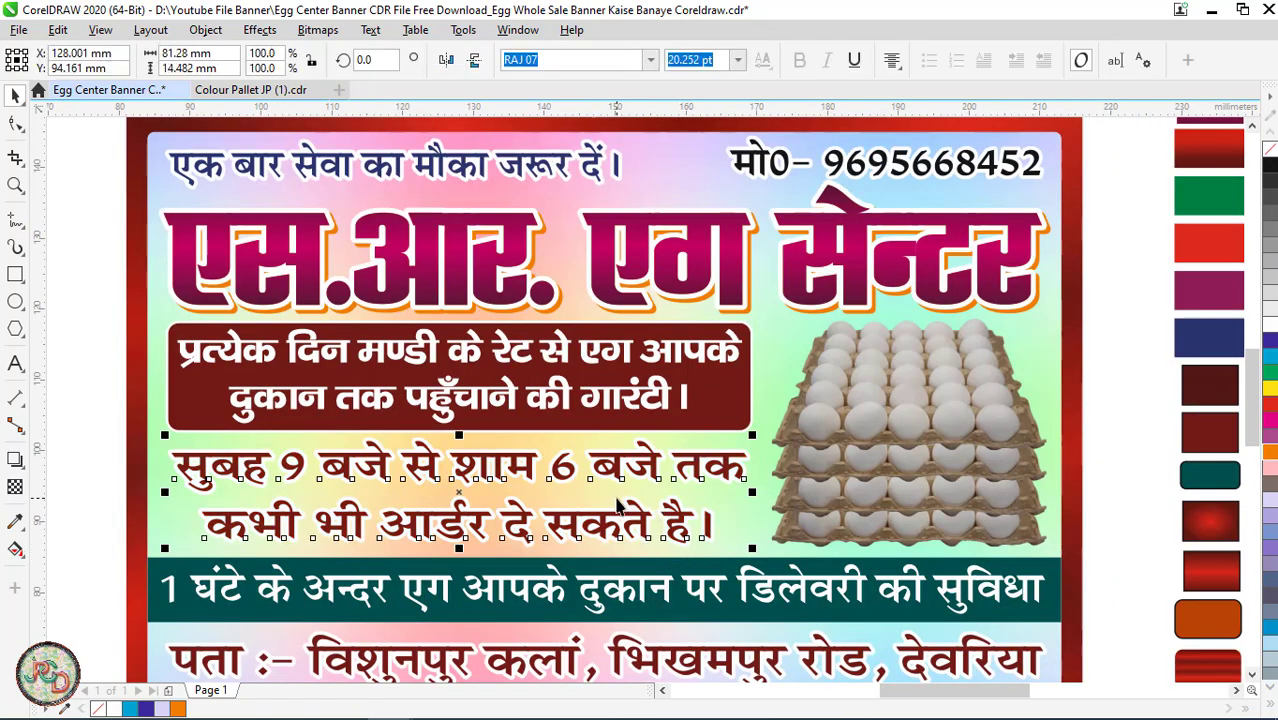
{"action": "scroll", "coordinate": [618, 505], "scroll_direction": "down", "scroll_amount": 2}
{"action": "scroll", "coordinate": [622, 556], "scroll_direction": "up", "scroll_amount": 2}
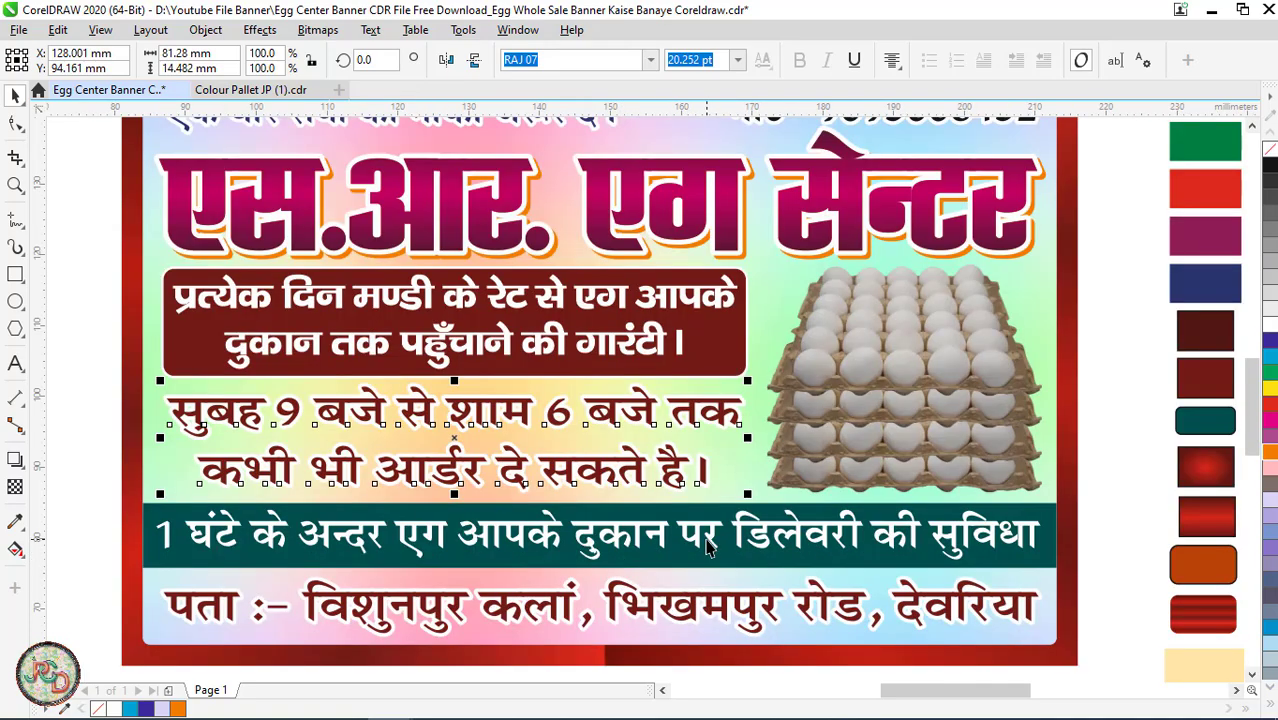
- Copy the red swatch's fill onto the address line at the bottom of the banner
{"action": "left_click", "coordinate": [1015, 605]}
{"action": "scroll", "coordinate": [1015, 605], "scroll_direction": "down", "scroll_amount": 2}
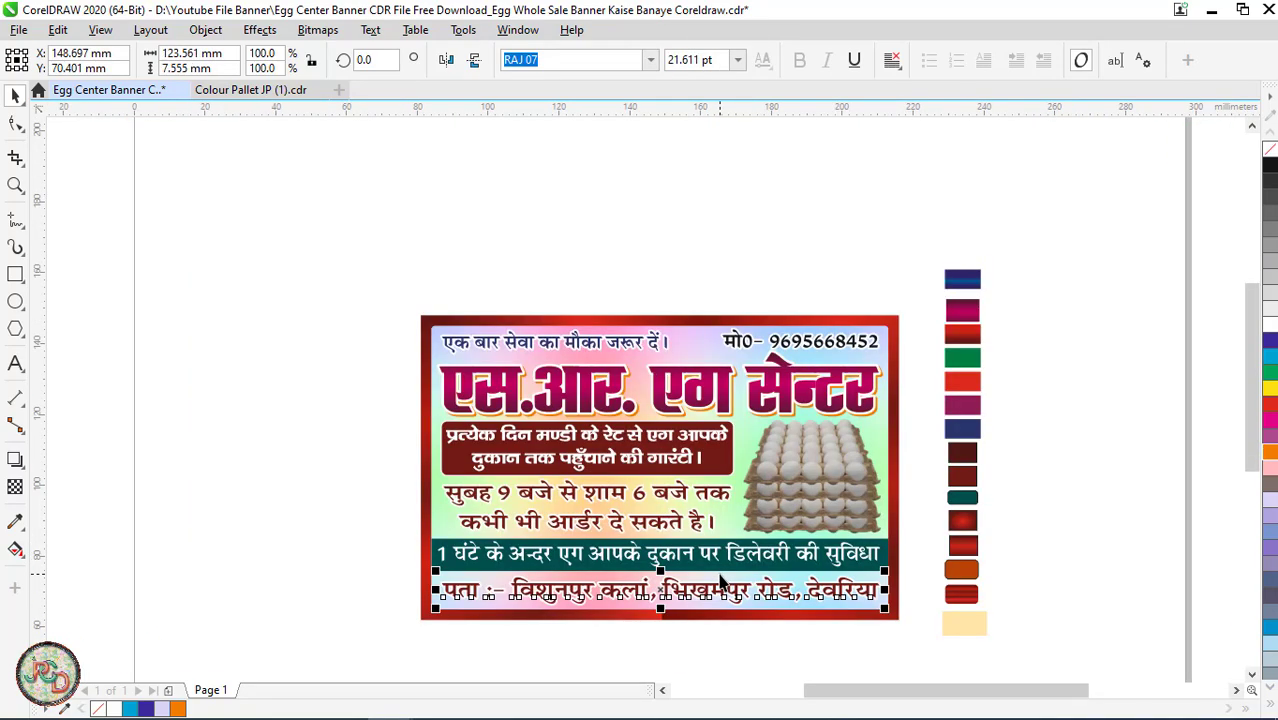
{"action": "scroll", "coordinate": [770, 592], "scroll_direction": "up", "scroll_amount": 3}
{"action": "scroll", "coordinate": [724, 568], "scroll_direction": "down", "scroll_amount": 1}
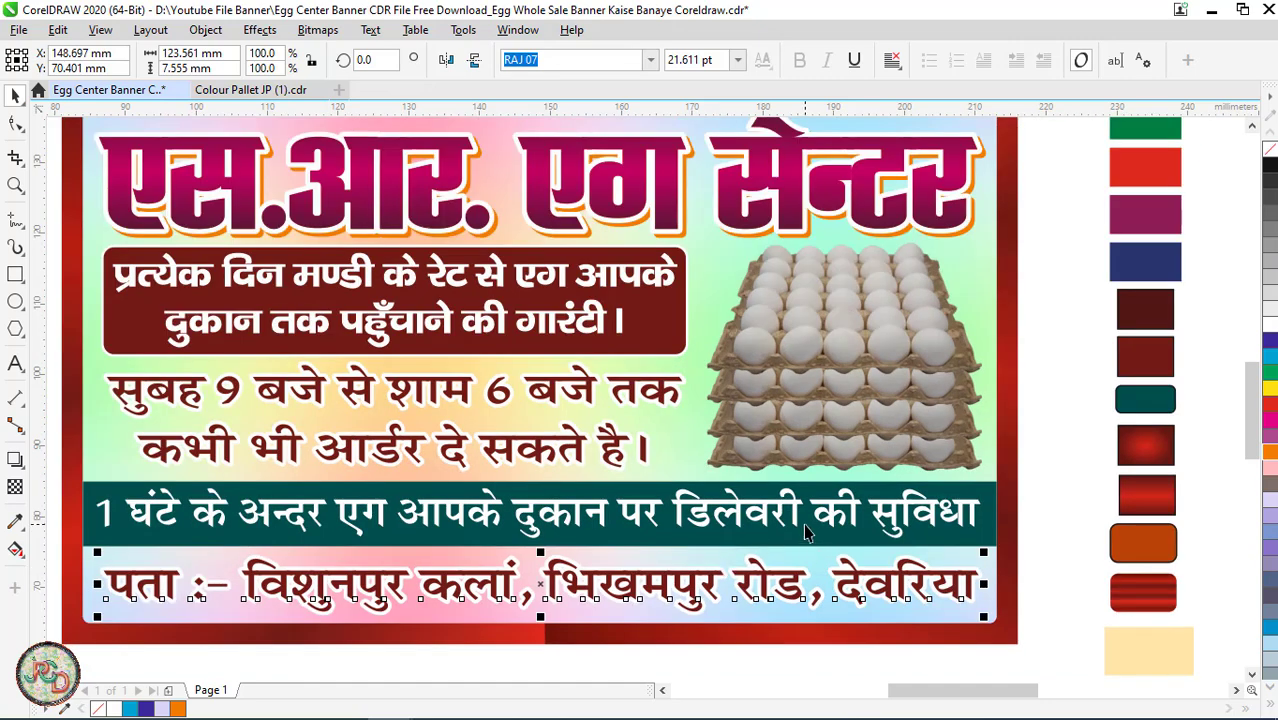
{"action": "key", "text": "ctrl+shift+a"}
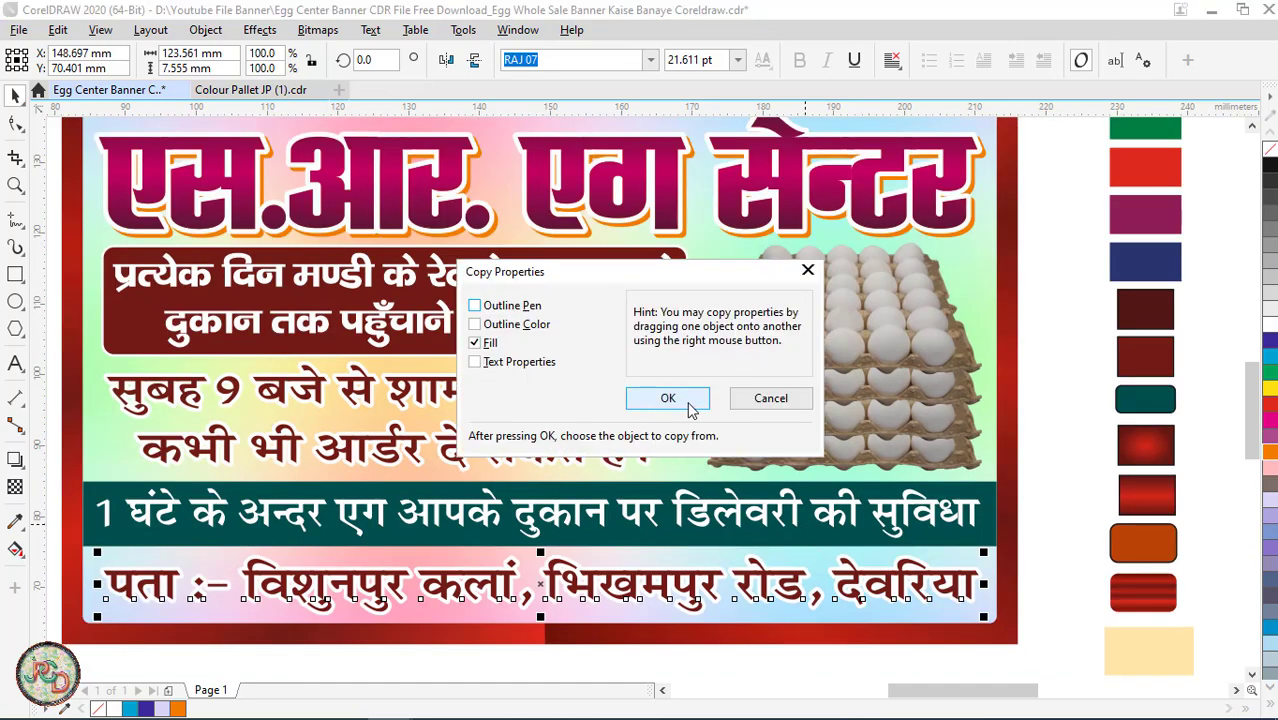
{"action": "left_click", "coordinate": [680, 400]}
{"action": "left_click", "coordinate": [1058, 505]}
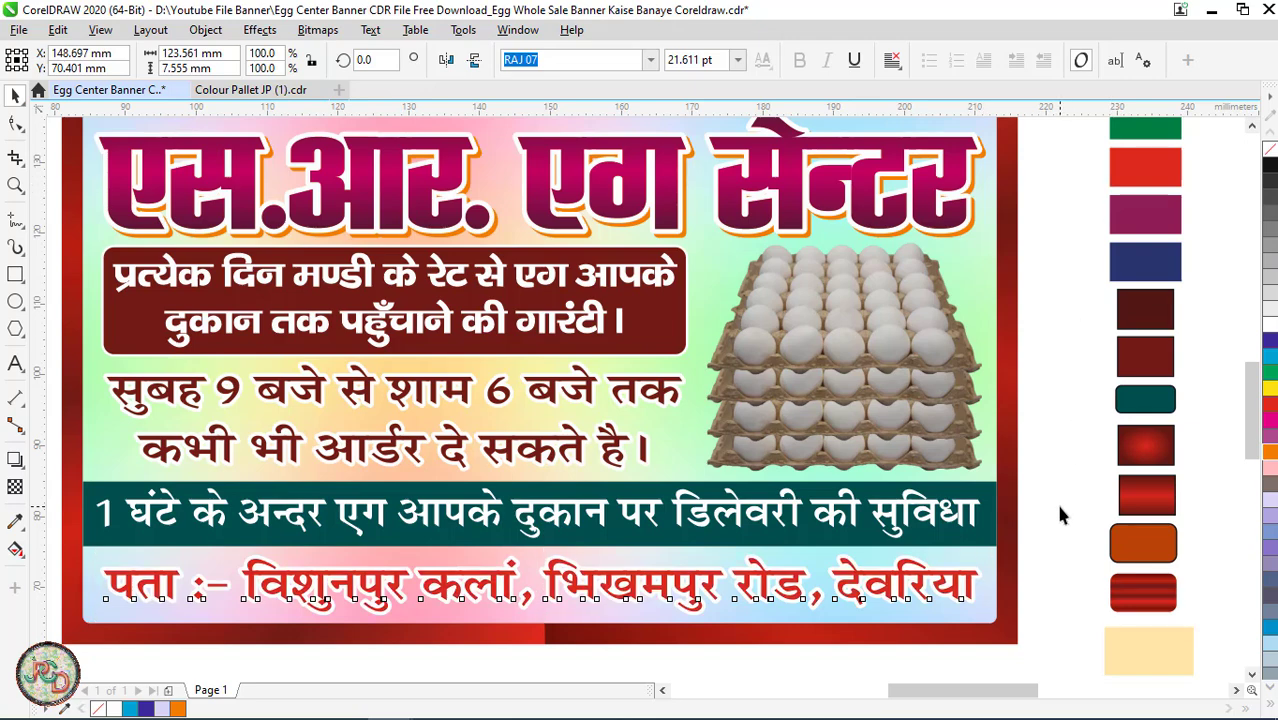
{"action": "scroll", "coordinate": [818, 481], "scroll_direction": "down", "scroll_amount": 2}
{"action": "scroll", "coordinate": [806, 497], "scroll_direction": "up", "scroll_amount": 2}
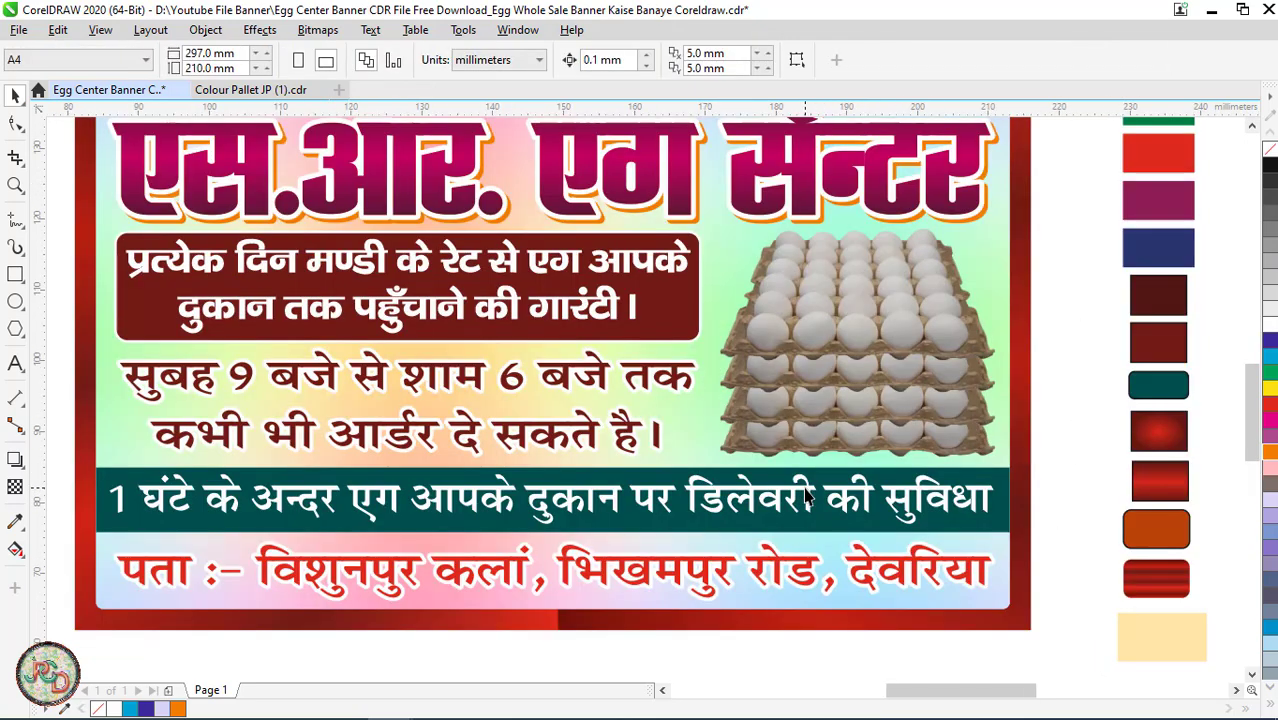
{"action": "scroll", "coordinate": [806, 497], "scroll_direction": "down", "scroll_amount": 2}
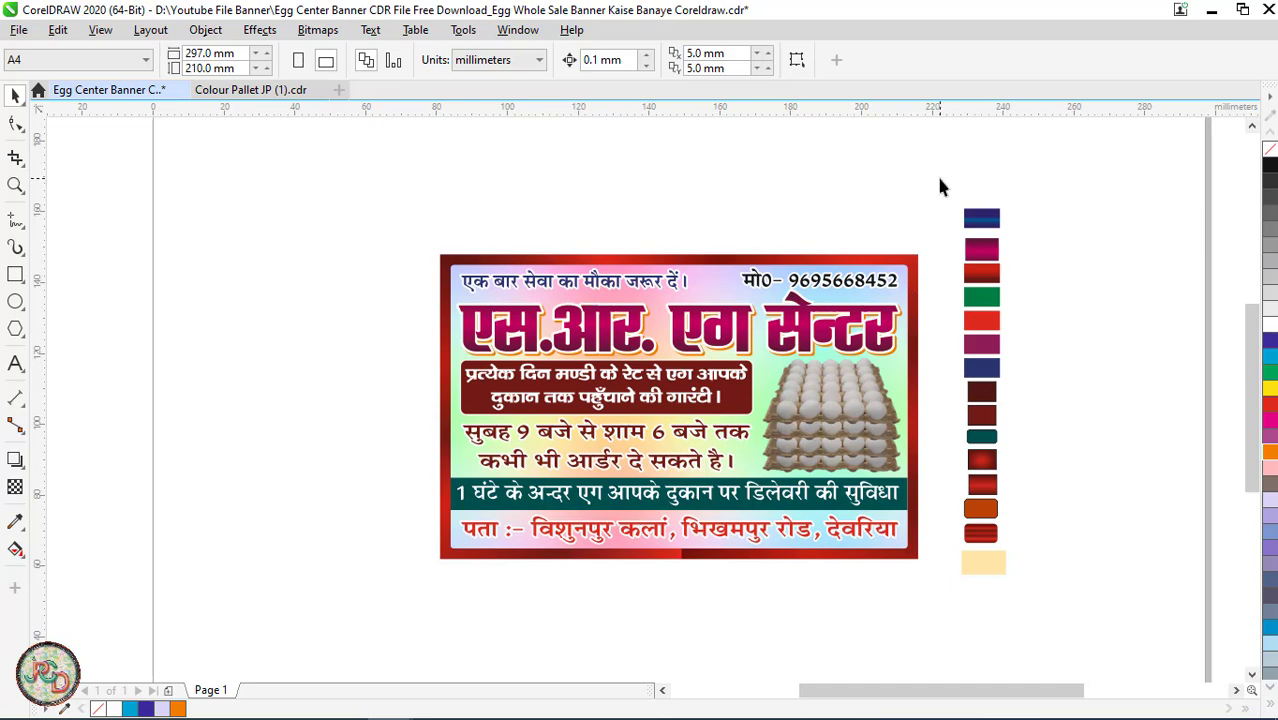
- Delete the colour swatch column beside the banner and zoom to fit the whole banner
{"action": "left_click_drag", "start_coordinate": [940, 187], "coordinate": [1140, 625]}
{"action": "key", "text": "Delete"}
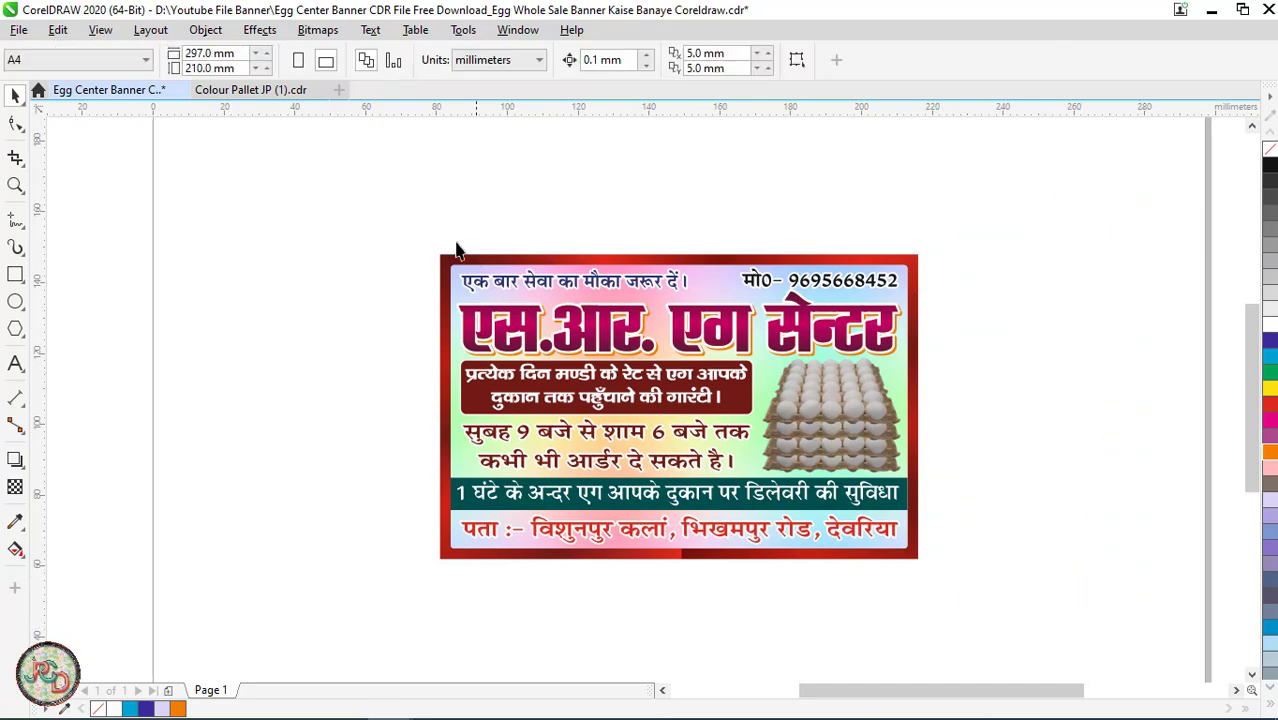
{"action": "key", "text": "ctrl+a"}
{"action": "key", "text": "shift+F2"}
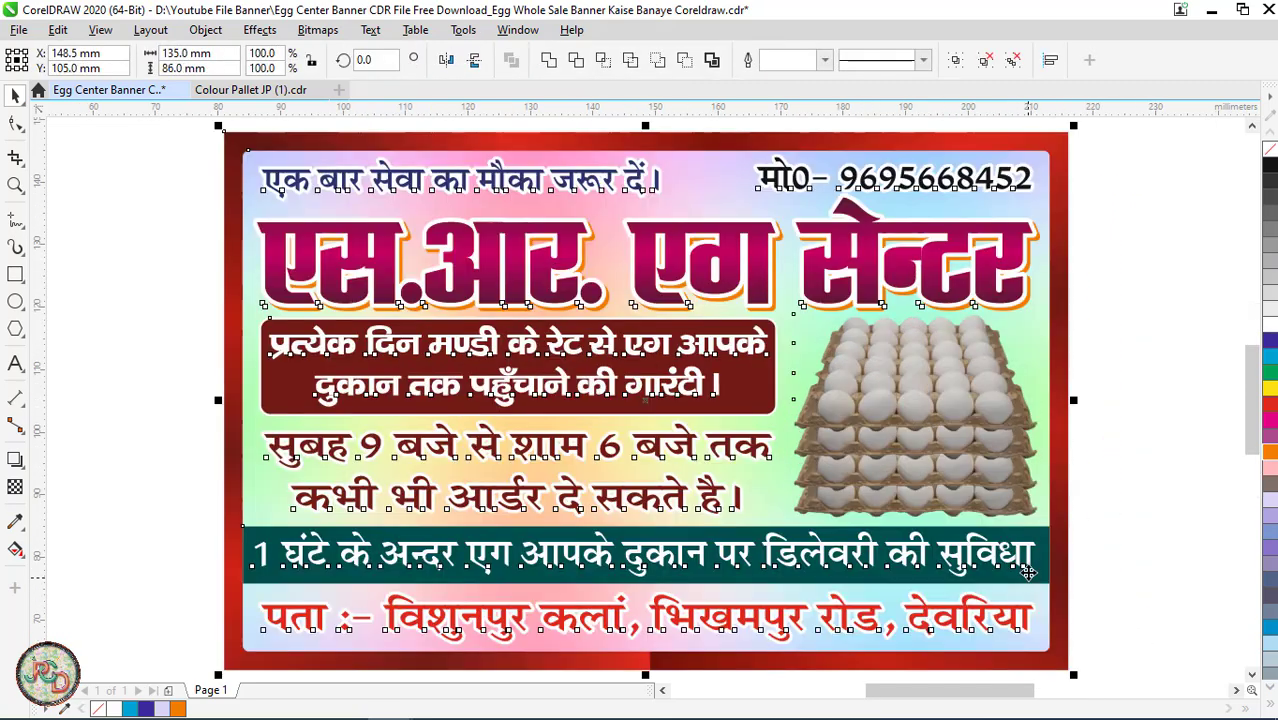
{"action": "left_click", "coordinate": [1125, 490]}
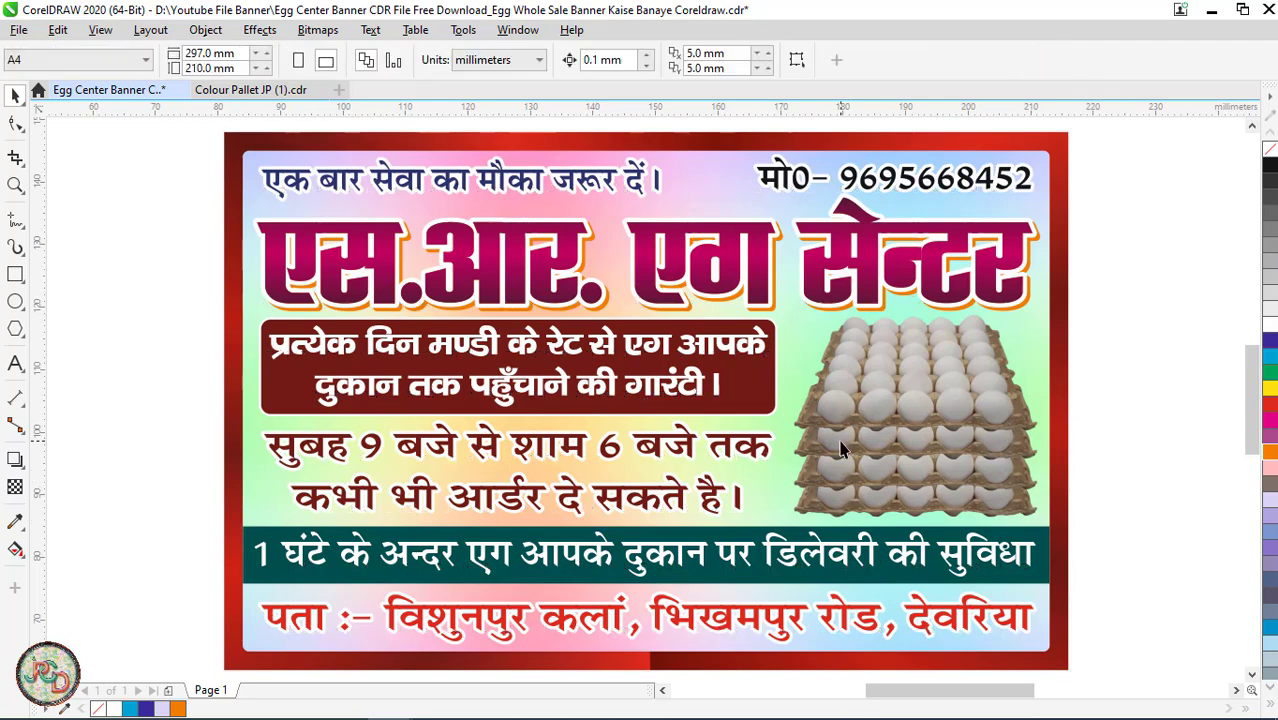
- Scroll down and back up to review the finished banner, leaving nothing selected
{"action": "scroll", "coordinate": [795, 430], "scroll_direction": "down", "scroll_amount": 1}
{"action": "scroll", "coordinate": [795, 430], "scroll_direction": "down", "scroll_amount": 2}
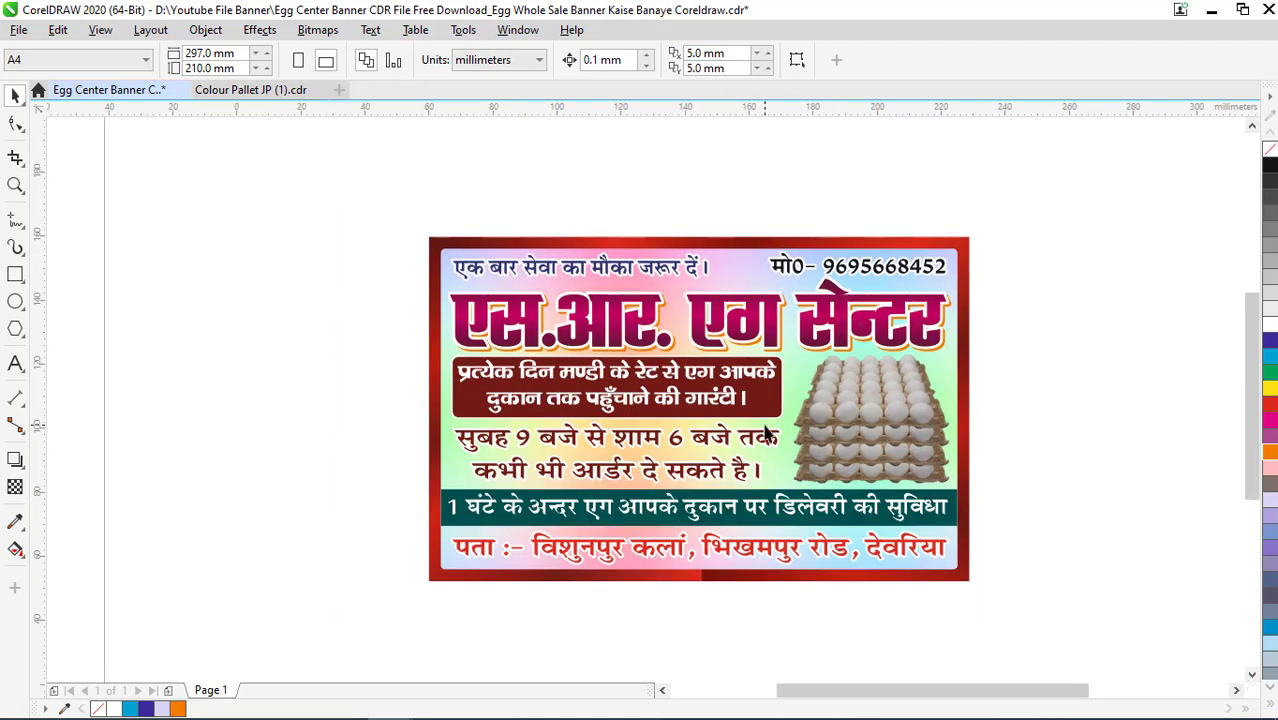
{"action": "scroll", "coordinate": [760, 430], "scroll_direction": "down", "scroll_amount": 1}
{"action": "scroll", "coordinate": [727, 427], "scroll_direction": "down", "scroll_amount": 1}
{"action": "scroll", "coordinate": [727, 427], "scroll_direction": "up", "scroll_amount": 1}
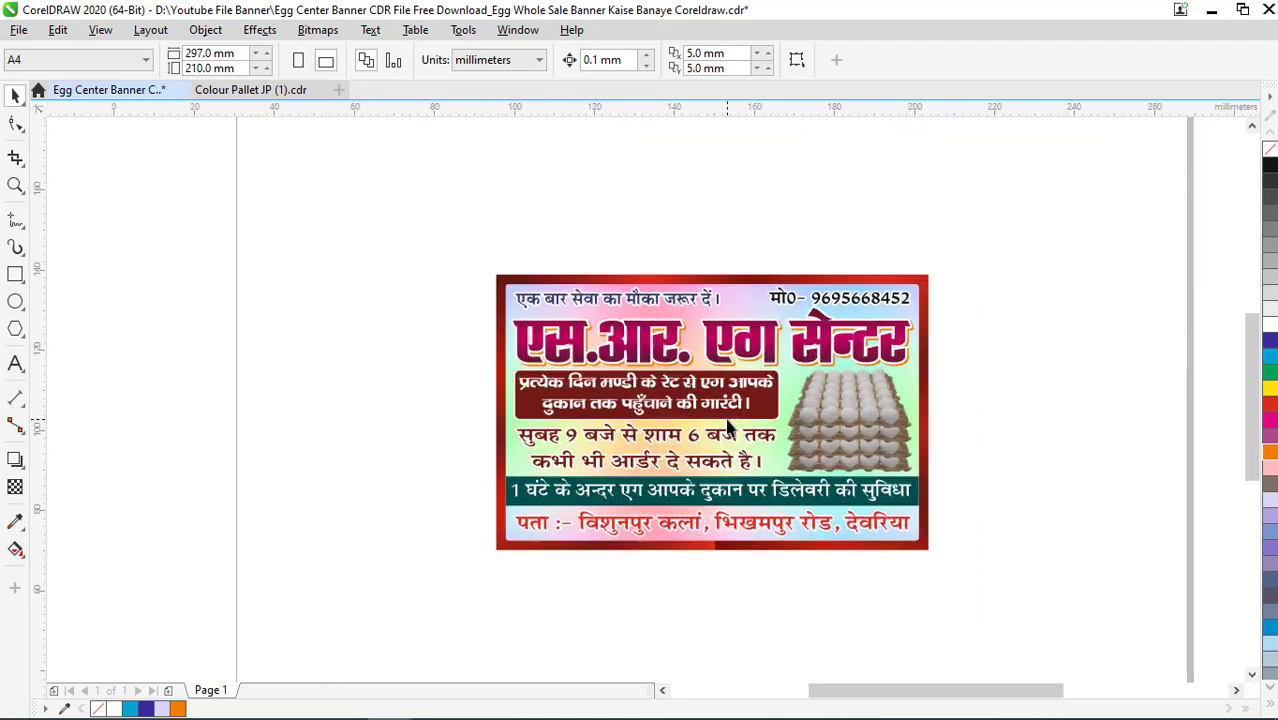
{"action": "scroll", "coordinate": [727, 427], "scroll_direction": "up", "scroll_amount": 1}
{"action": "scroll", "coordinate": [727, 427], "scroll_direction": "up", "scroll_amount": 1}
{"action": "scroll", "coordinate": [727, 427], "scroll_direction": "up", "scroll_amount": 1}
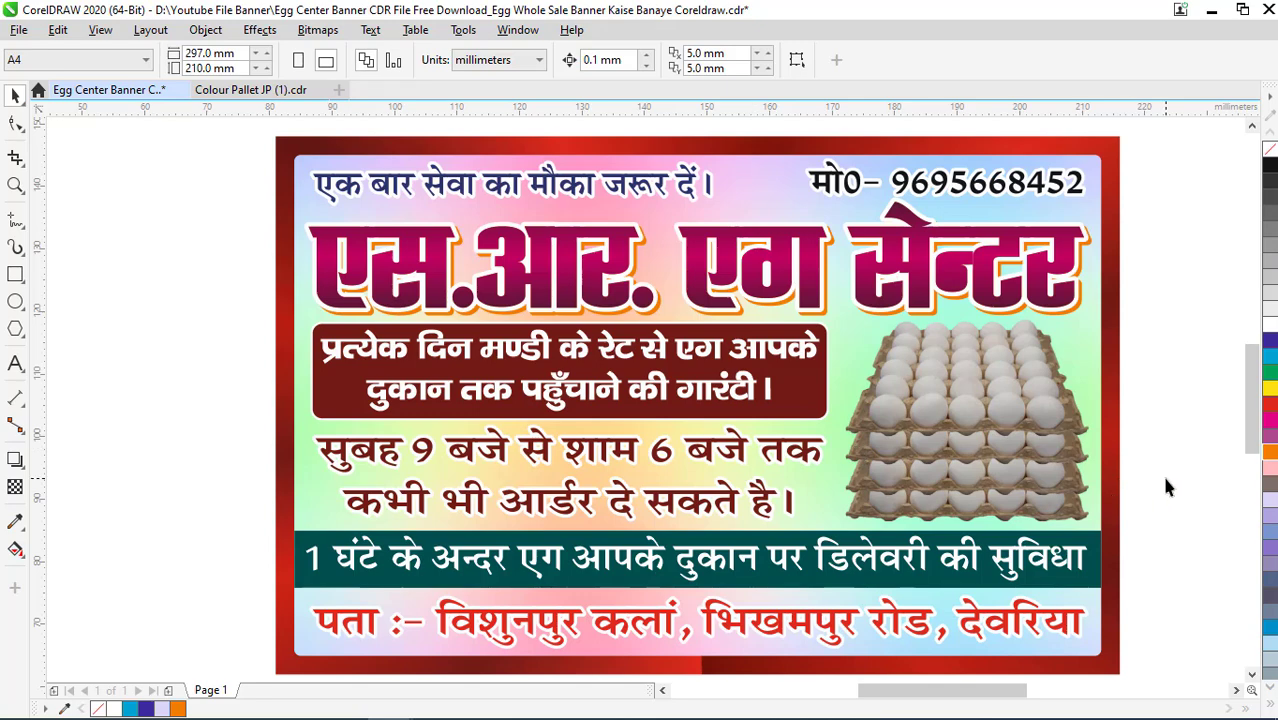
{"action": "key", "text": "ctrl+a"}
{"action": "key", "text": "Escape"}
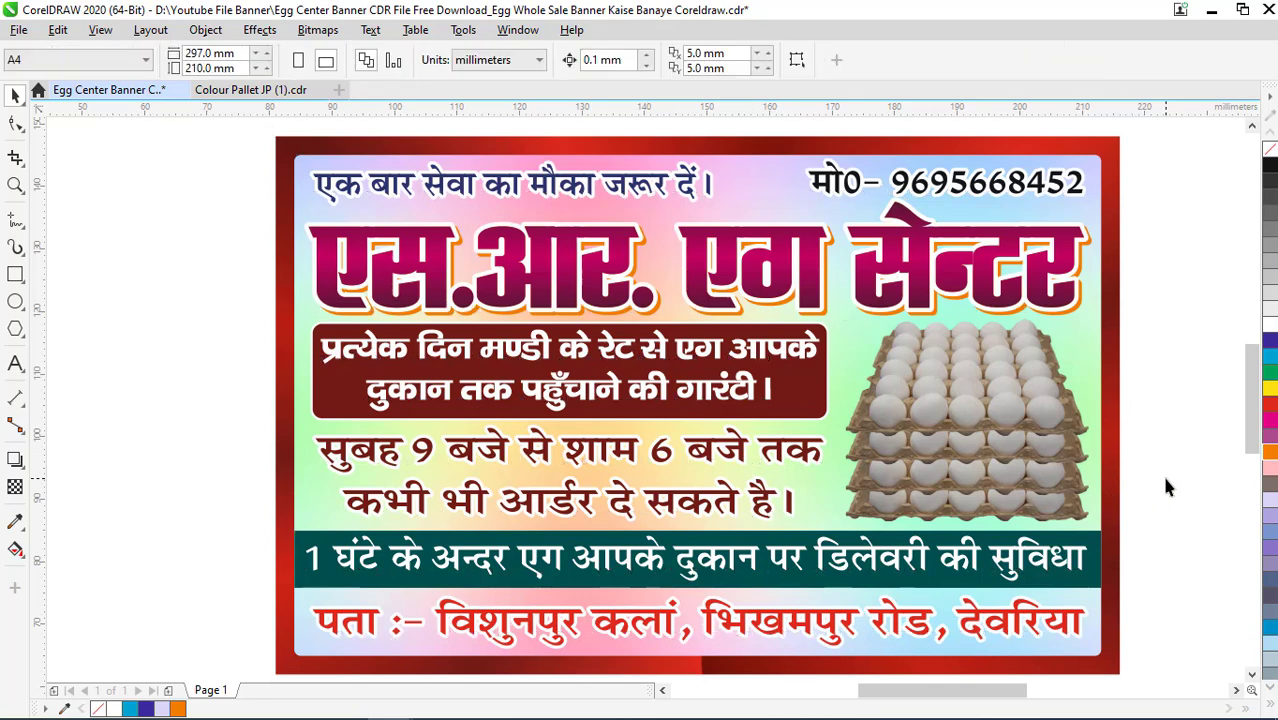